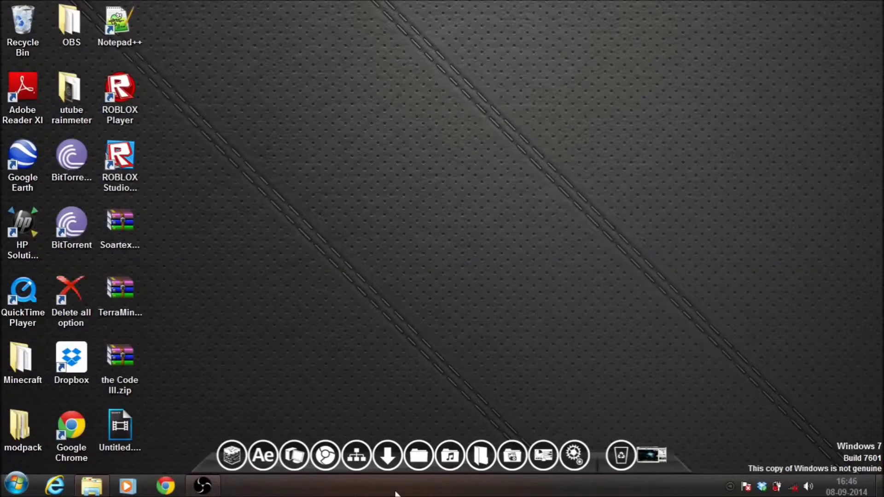
Open the utube rainmeter folder with the taskbar's Windows Explorer button
left_click(91, 485)
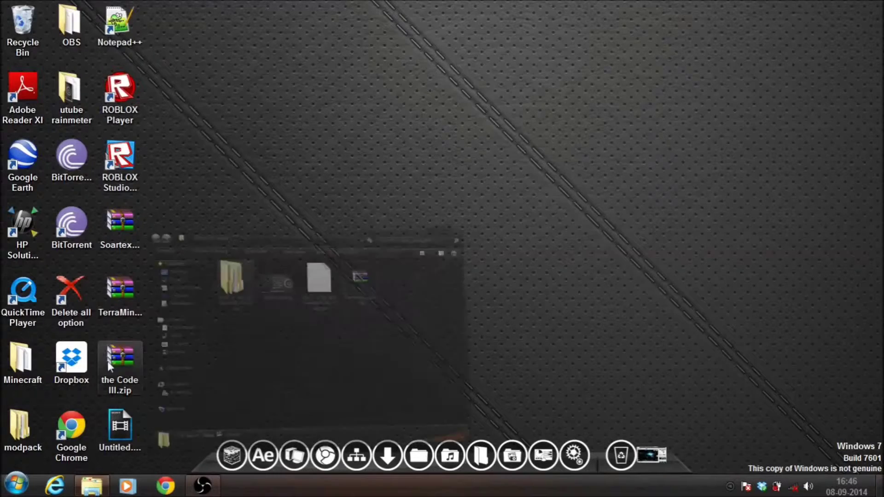
View Desktop.png maximized in Photo Viewer, then close it and the utube rainmeter folder
double_click(430, 154)
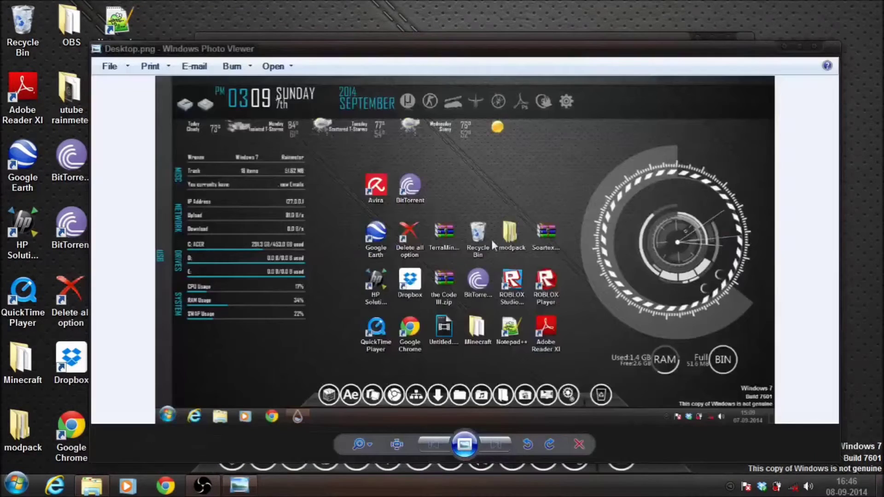
left_click(799, 43)
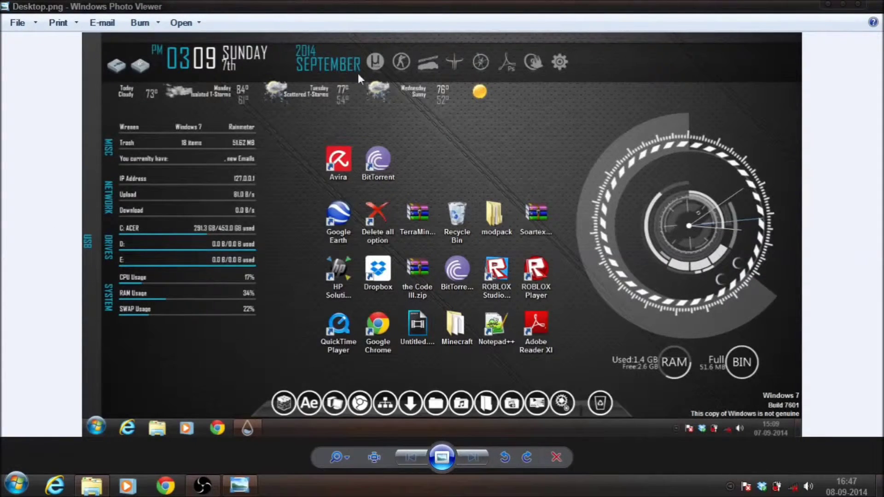
left_click(860, 7)
left_click(695, 36)
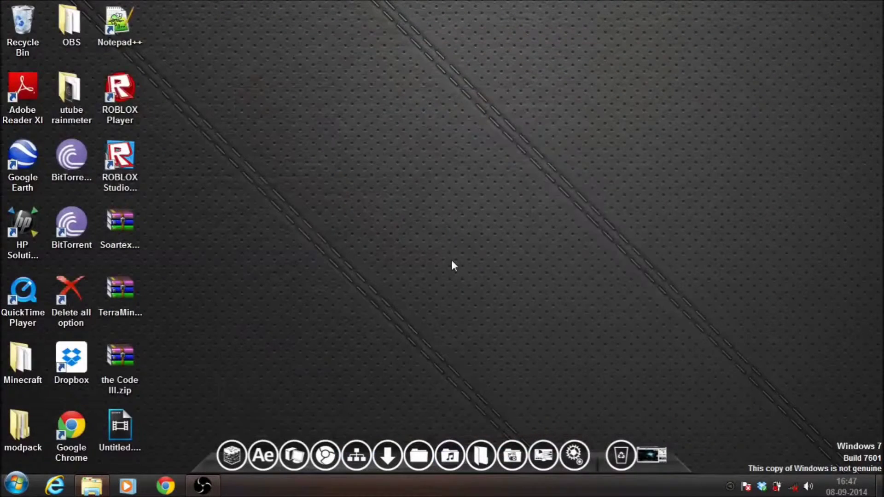
Restore Chrome, look through the Arcs, Rainmeter Skins and Rainmeter Space tabs, and start a new tab
left_click(656, 455)
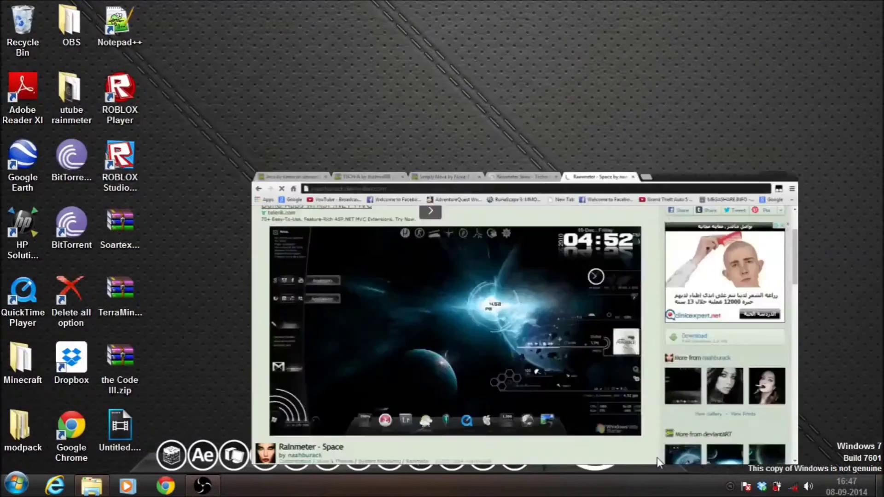
left_click(10, 6)
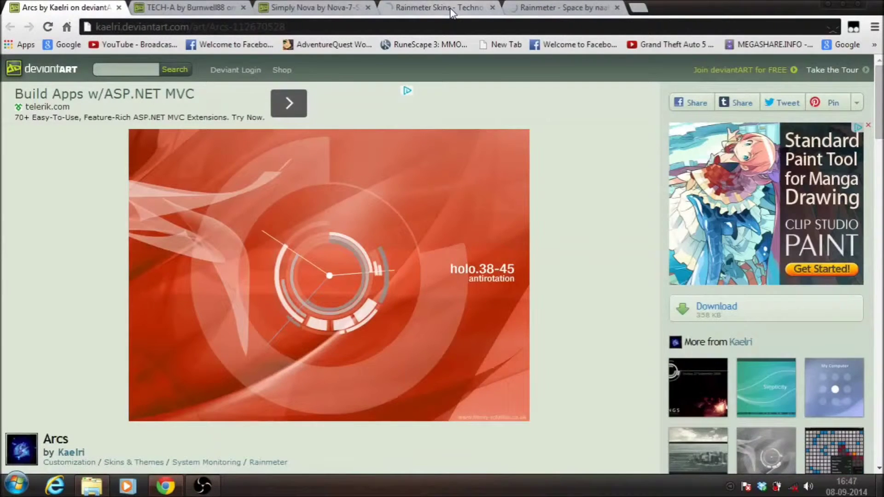
left_click(451, 10)
left_click(607, 8)
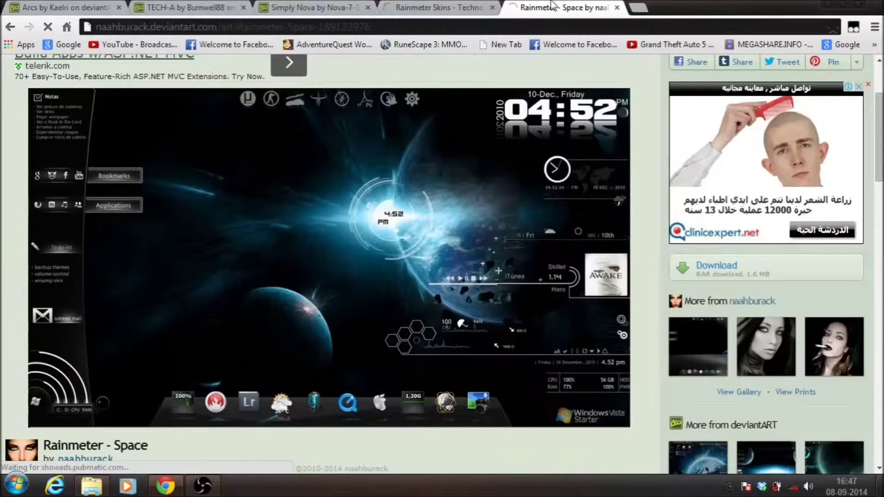
left_click(638, 7)
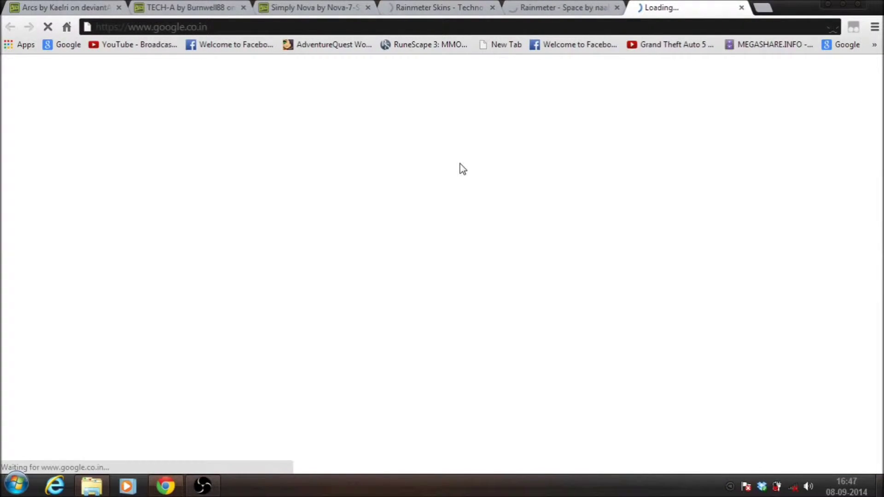
Search Google for rainmeter, open the rainmeter.net result, then bring up the Start menu
type("rainma")
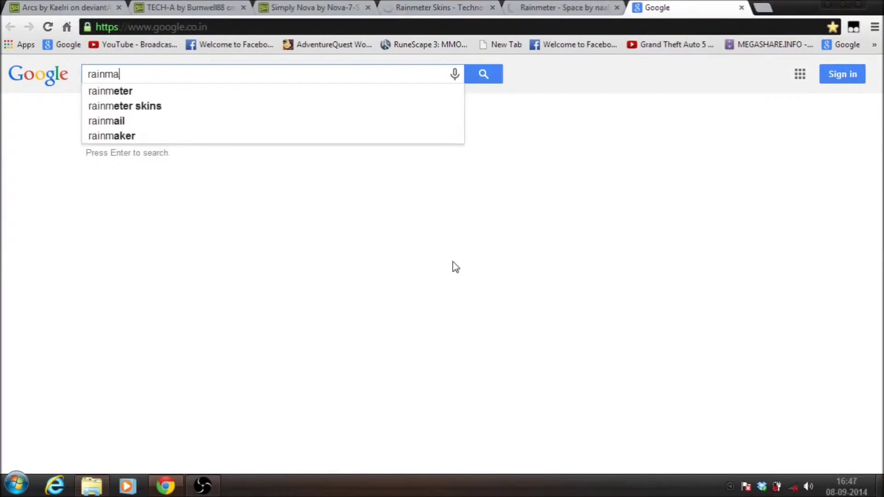
type("eter")
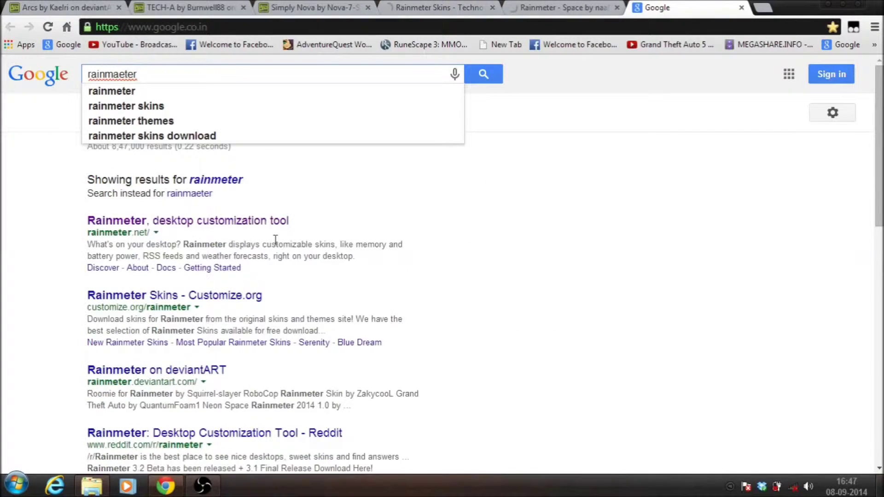
left_click(281, 221)
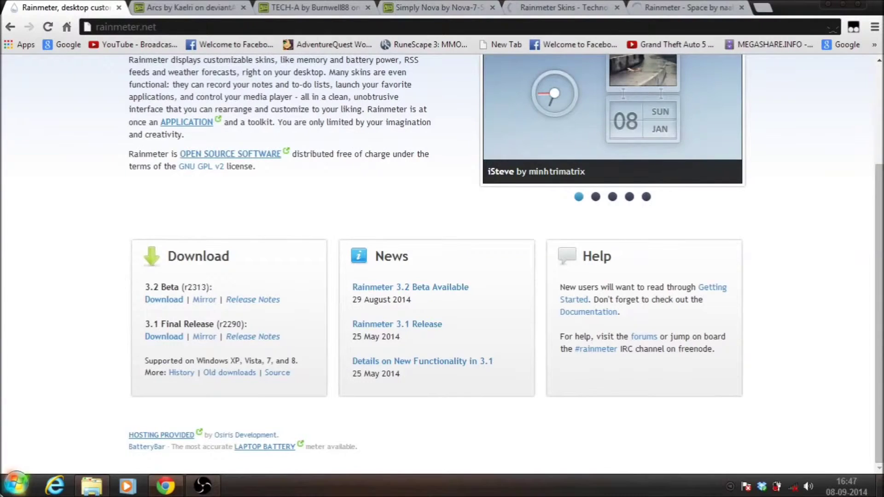
key("super")
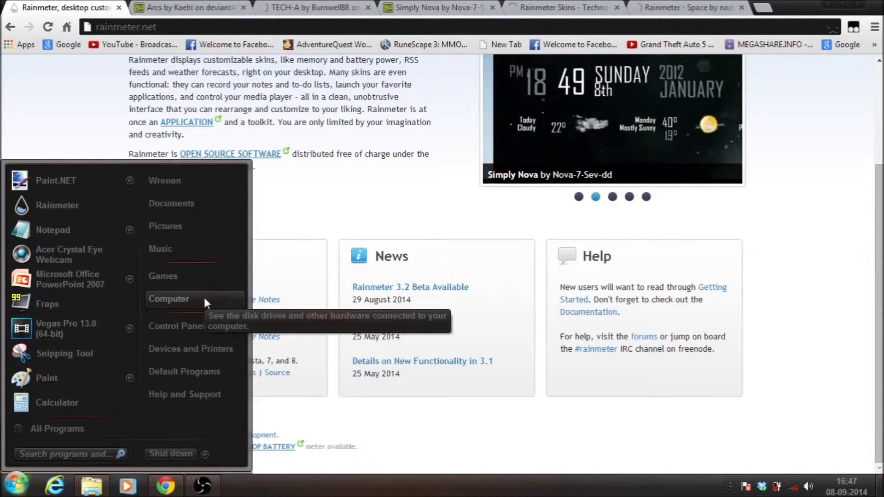
Open Computer's Properties to confirm 64-bit Windows 7 Home Premium, then close the System window
left_click(16, 484)
left_click(16, 483)
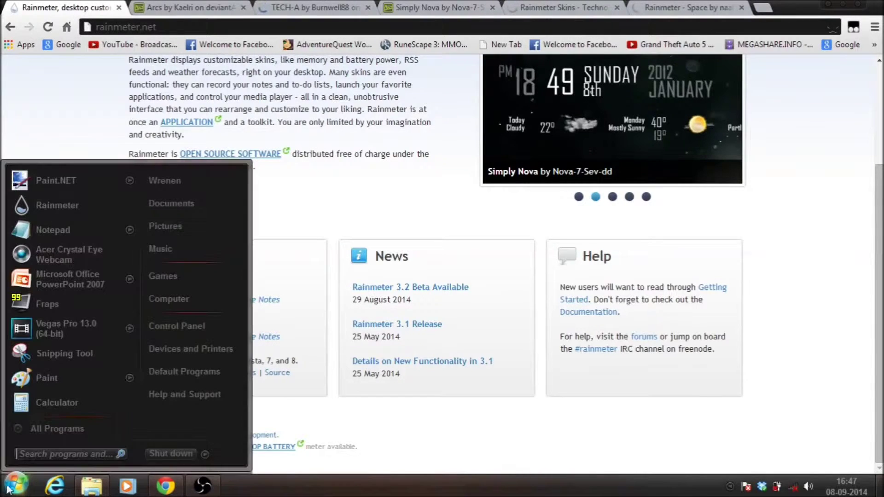
right_click(189, 302)
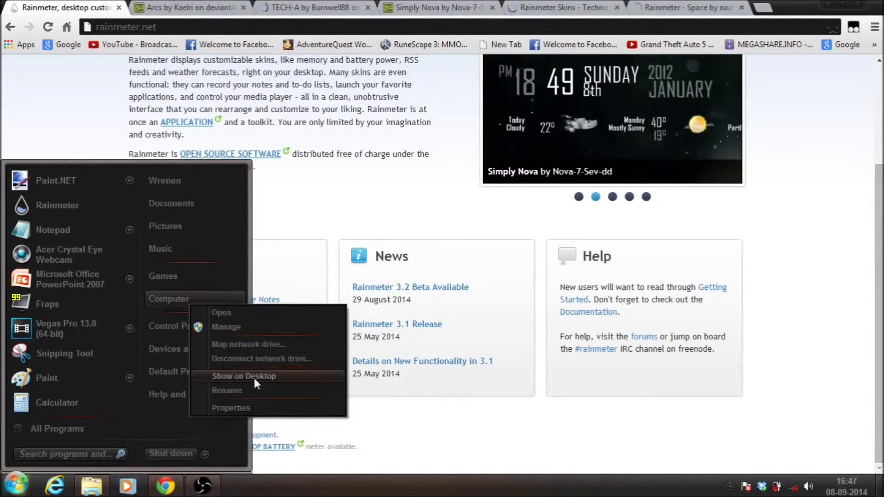
left_click(249, 407)
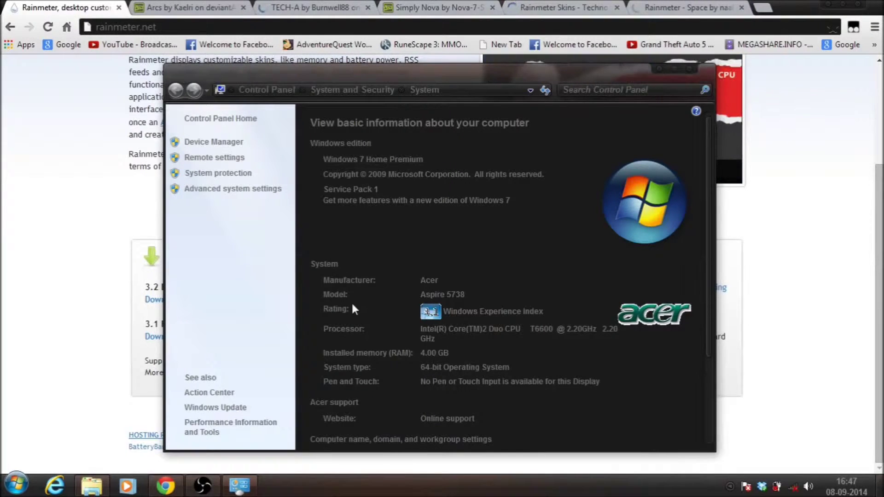
left_click(685, 68)
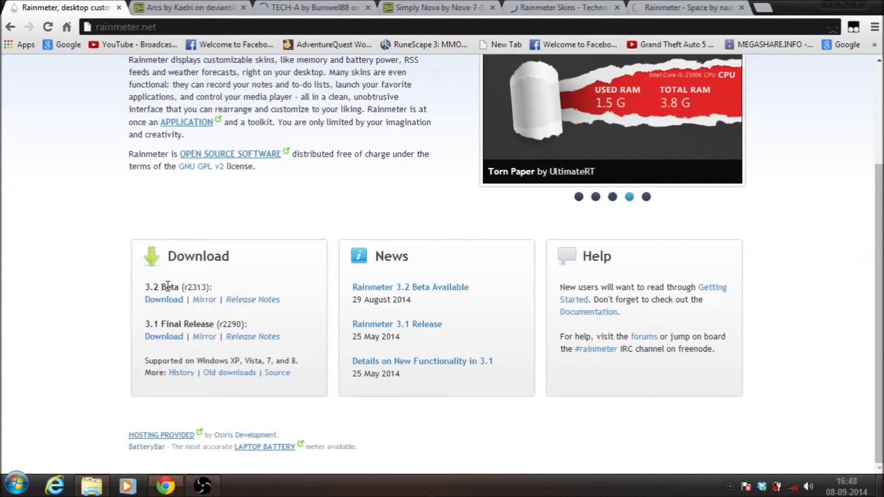
Start and discard the Rainmeter-3.1.exe download, close the rainmeter.net tab, and show hidden tray icons
left_click(169, 337)
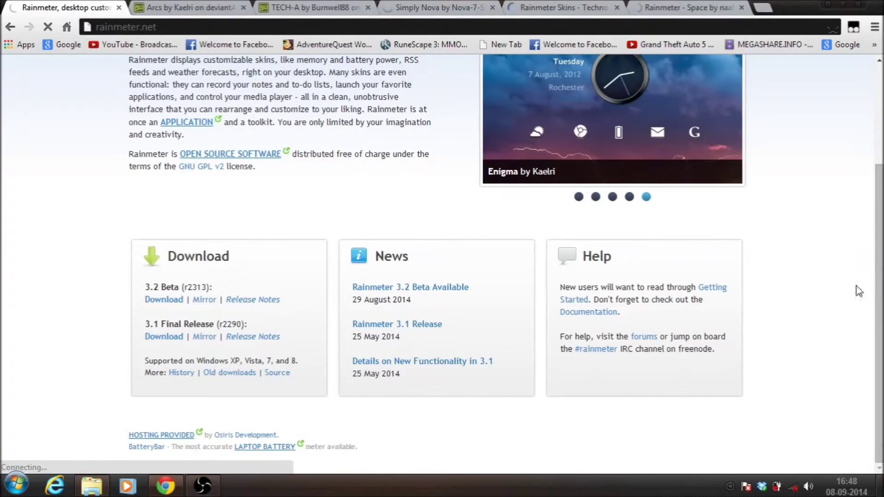
scroll(403, 433, "up", 1)
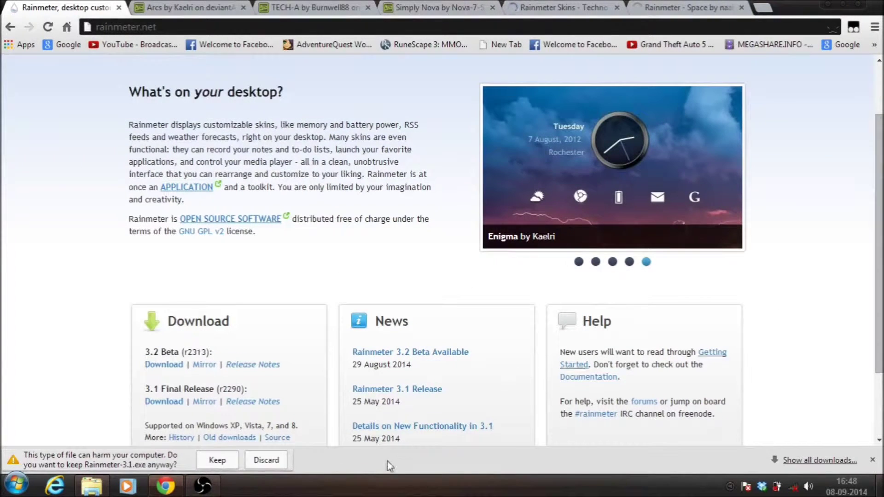
left_click(265, 461)
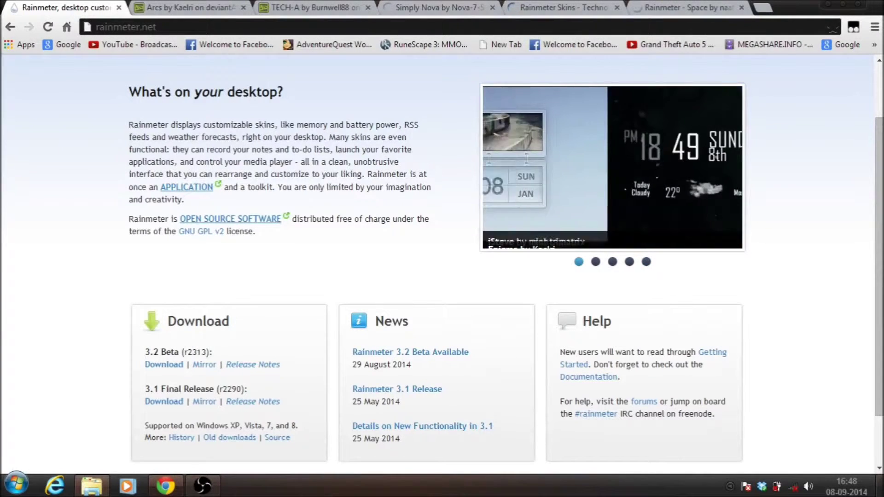
left_click(119, 8)
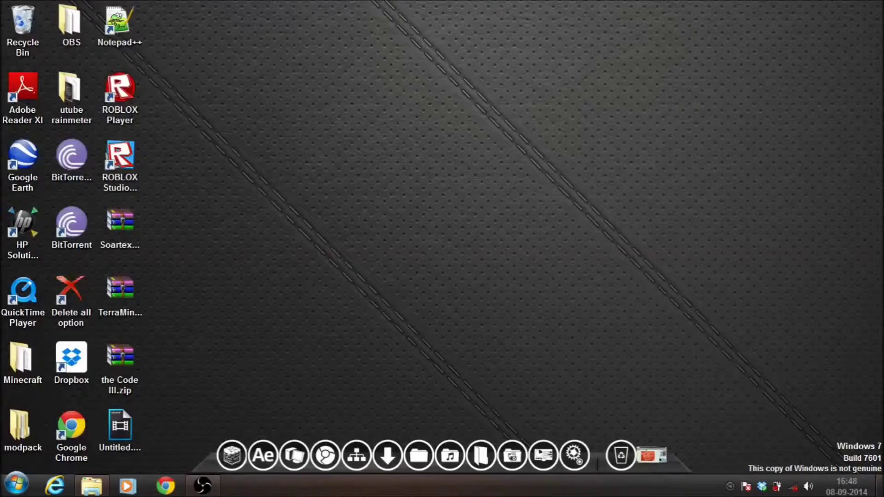
left_click(729, 486)
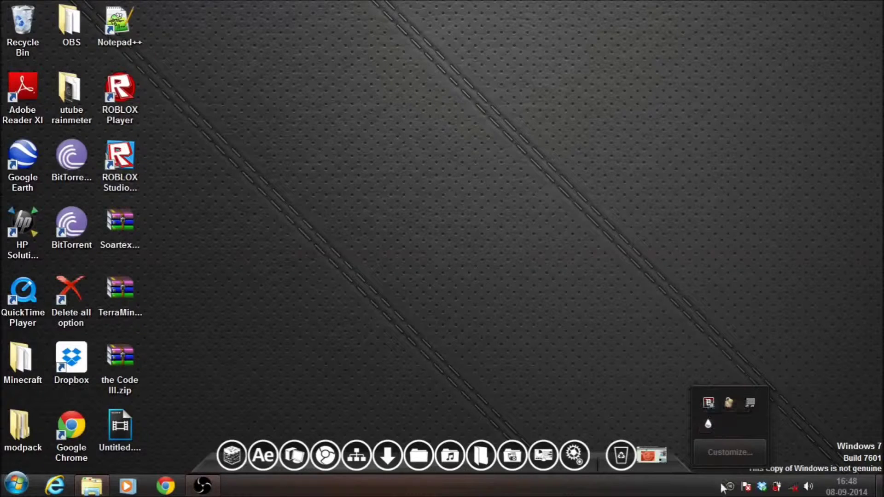
Check the Arcs, SimplyNova and Space skins in Manage Rainmeter, then return to Chrome
left_click(707, 426)
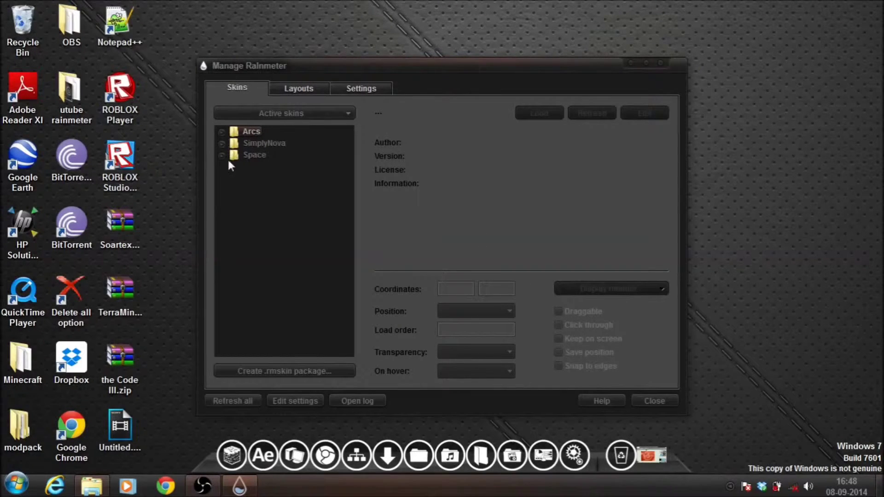
left_click(662, 63)
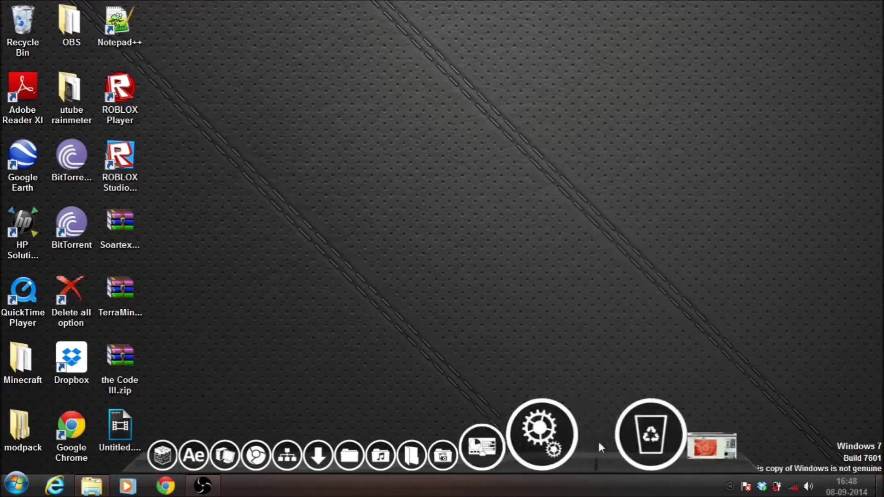
left_click(667, 443)
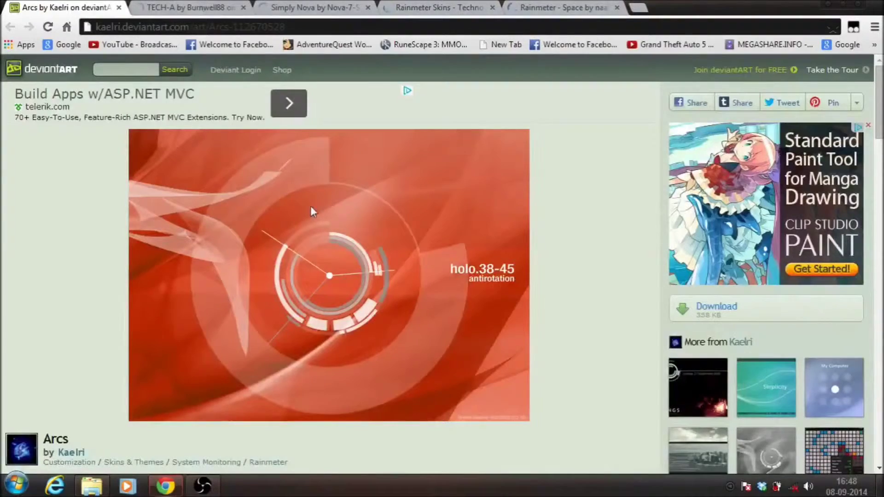
Flip between the TECH-A, Arcs and Simply Nova skin tabs, scrolling the TECH-A page
left_click(200, 5)
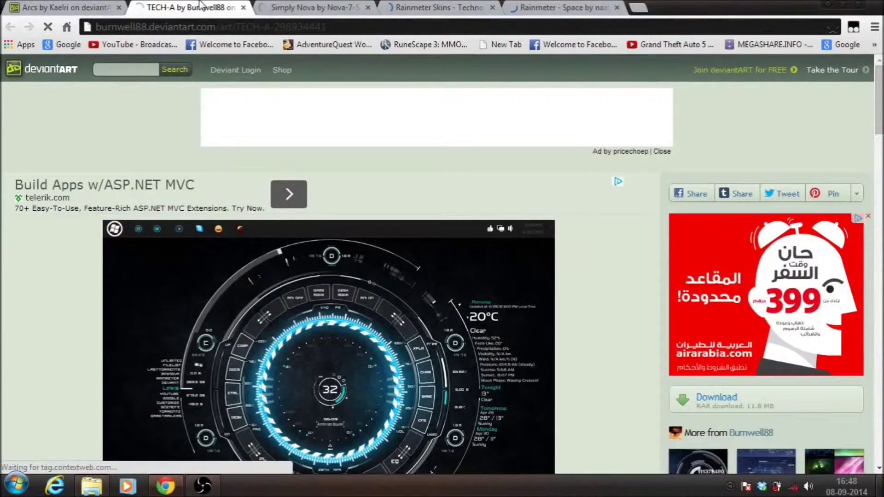
key("ctrl+shift+Tab")
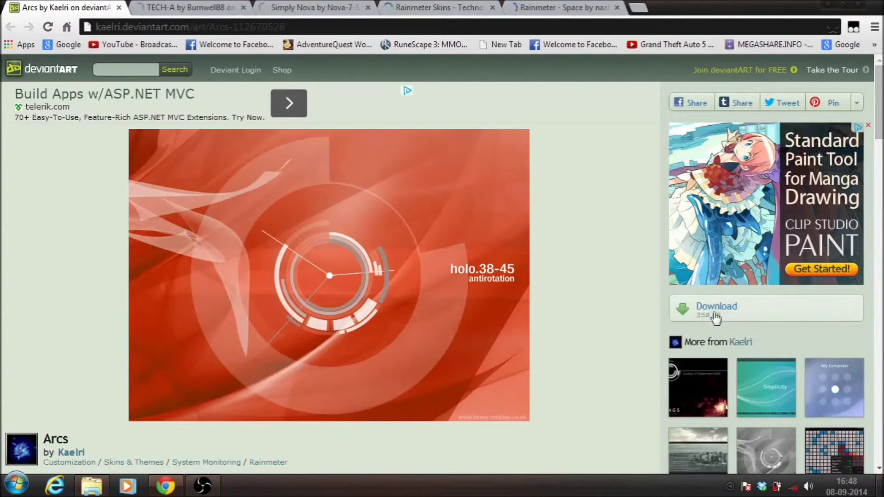
left_click(188, 8)
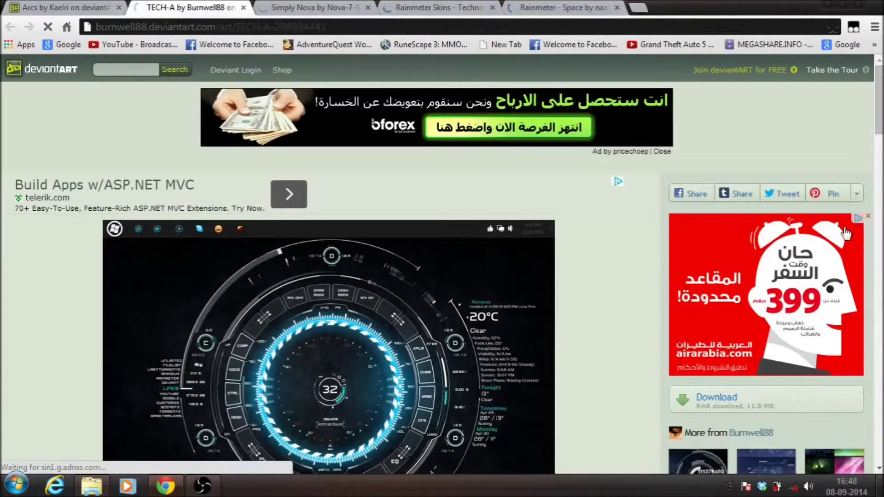
scroll(845, 233, "down", 2)
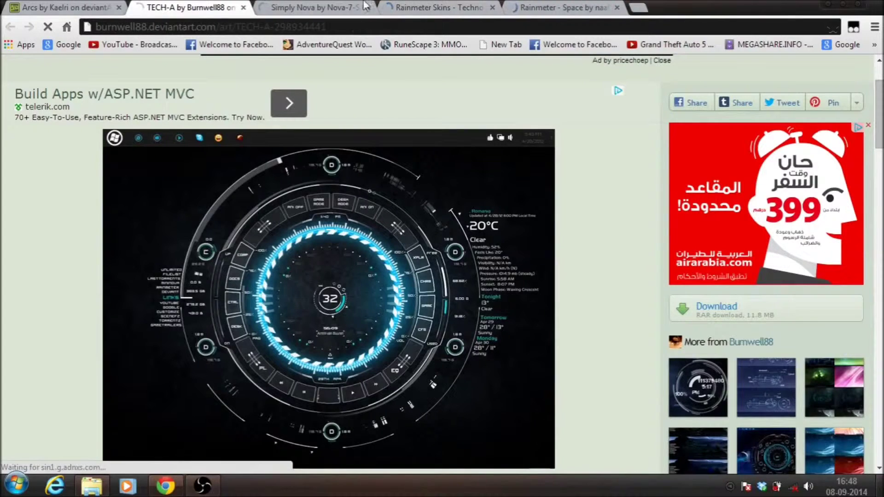
left_click(292, 7)
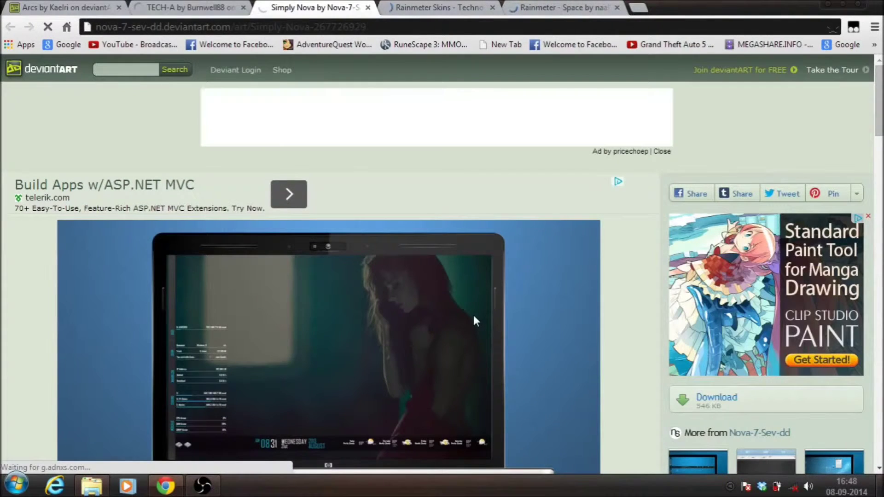
Scroll through the Techno-logic page, view the Rainmeter - Space page, then minimize Chrome
left_click(433, 6)
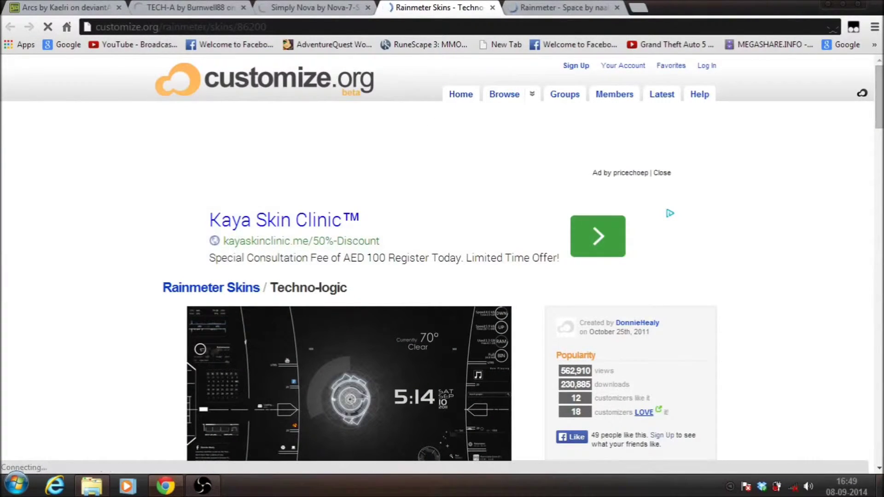
scroll(700, 187, "down", 1)
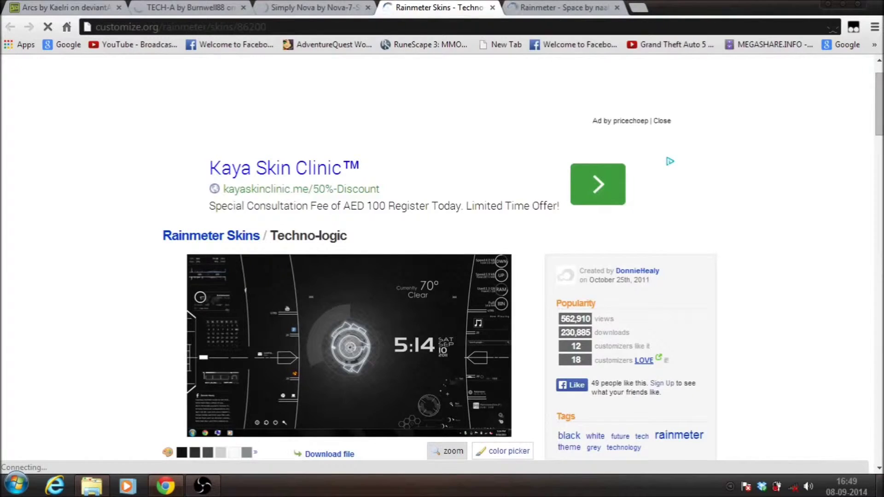
scroll(442, 257, "down", 2)
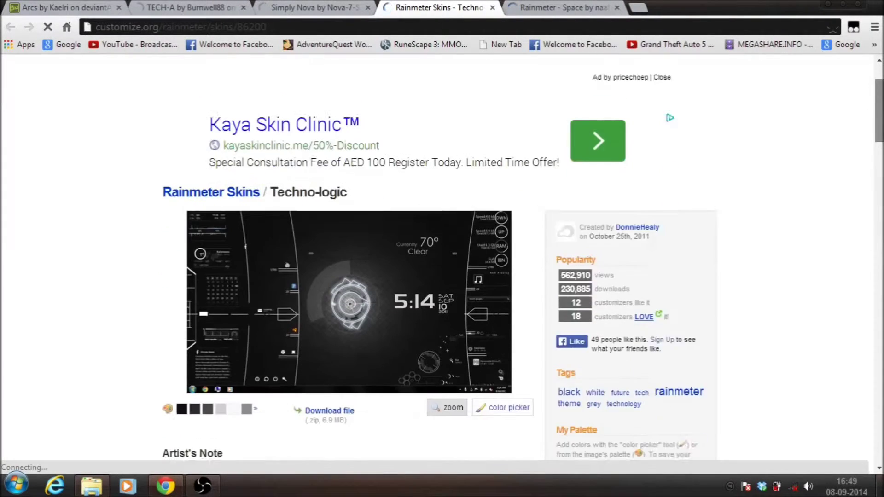
scroll(344, 131, "down", 1)
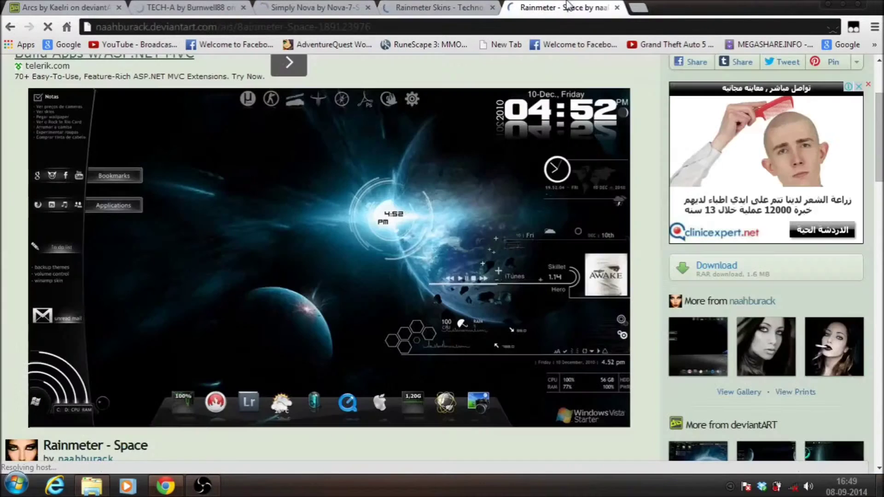
left_click(557, 7)
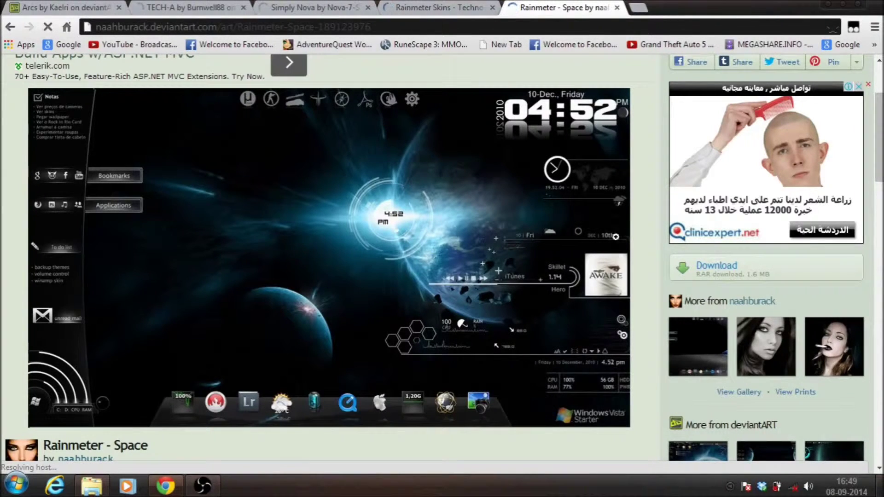
left_click(828, 4)
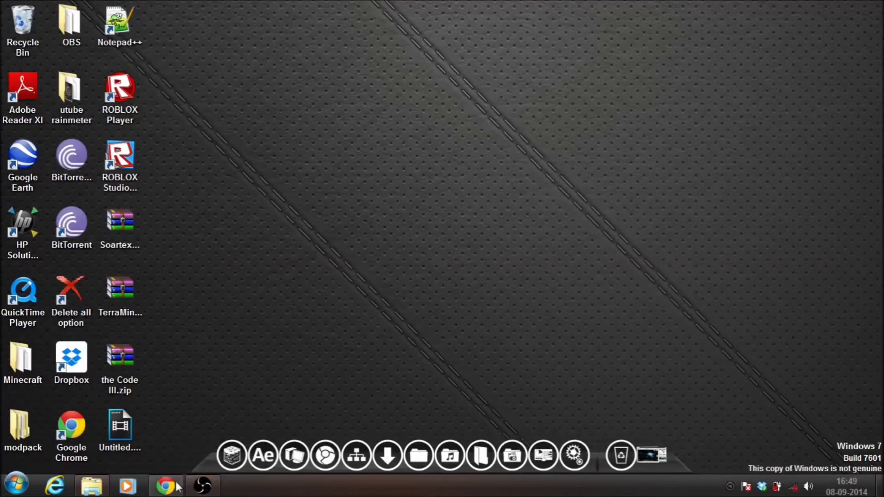
Clear the browser away and bring up the utube rainmeter folder from the taskbar
left_click(642, 424)
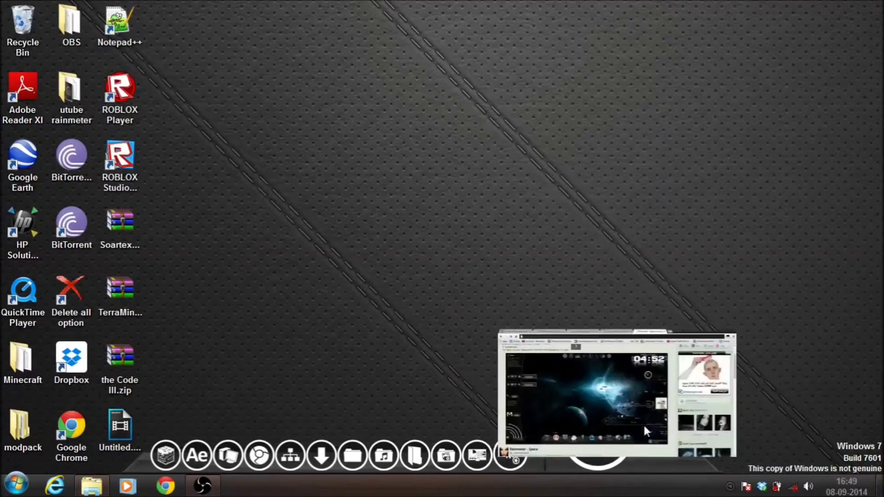
key("super+d")
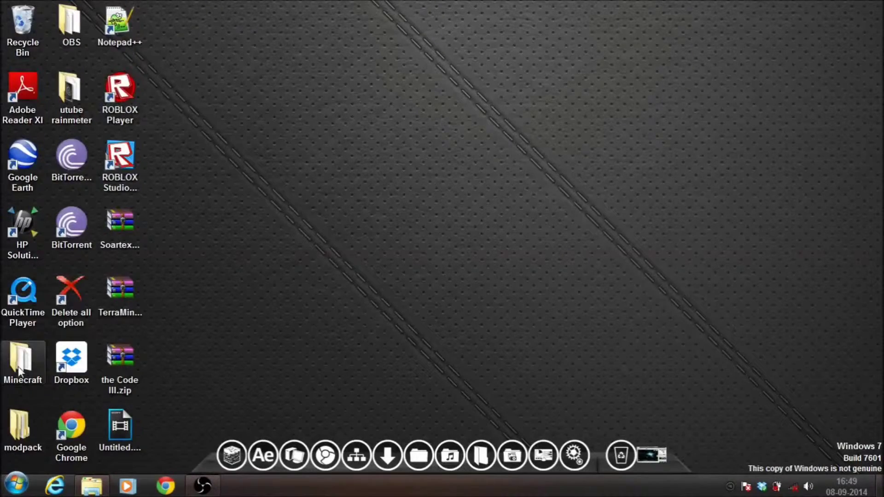
right_click(98, 491)
left_click(98, 491)
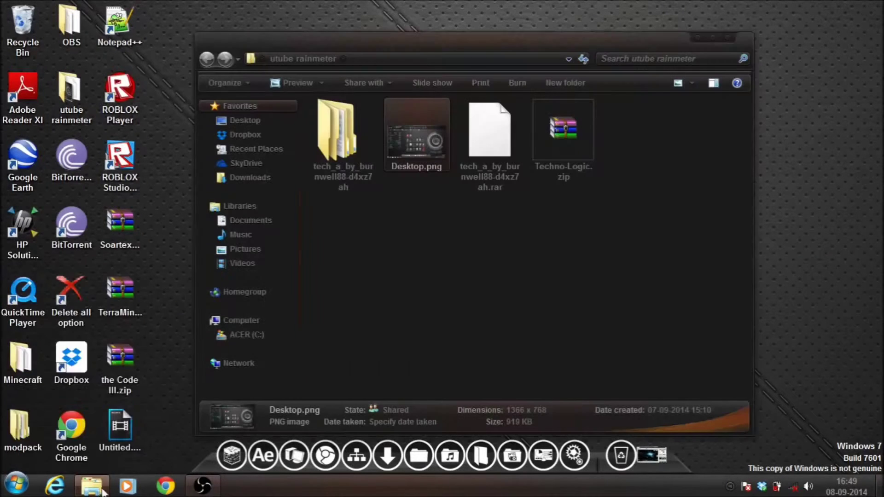
Extract tech_a_by_burnwell88-d4xz7ah.rar into the utube rainmeter folder with Extract Here
left_click(512, 154)
left_click(575, 152)
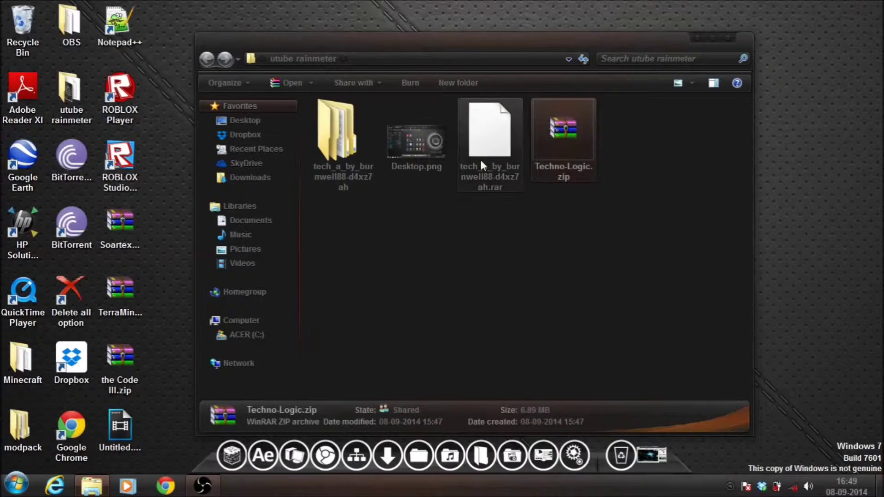
right_click(481, 160)
left_click(414, 285)
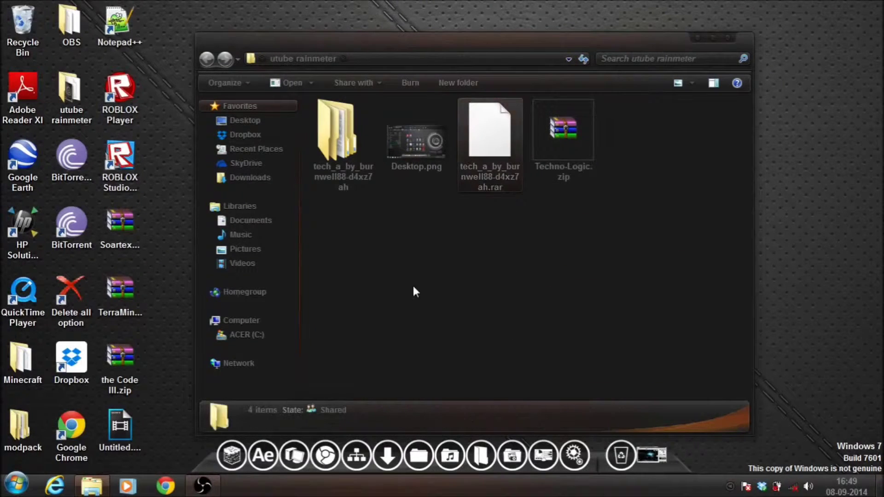
left_click(504, 172)
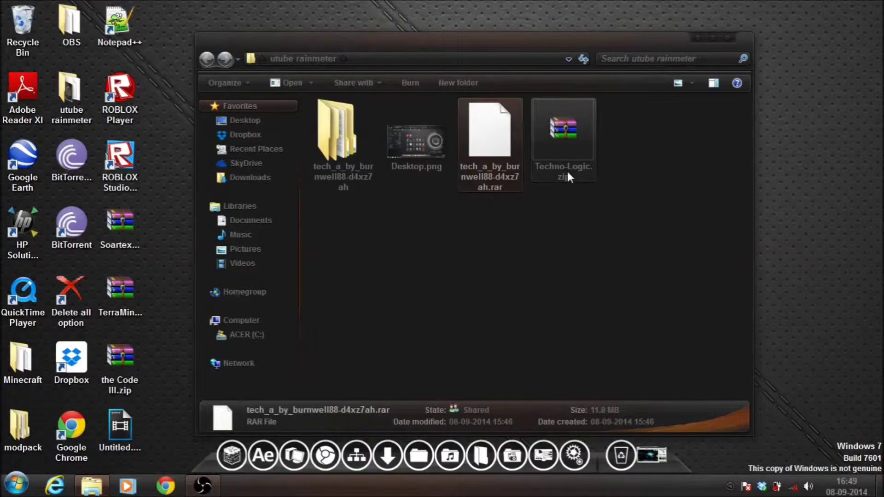
right_click(505, 162)
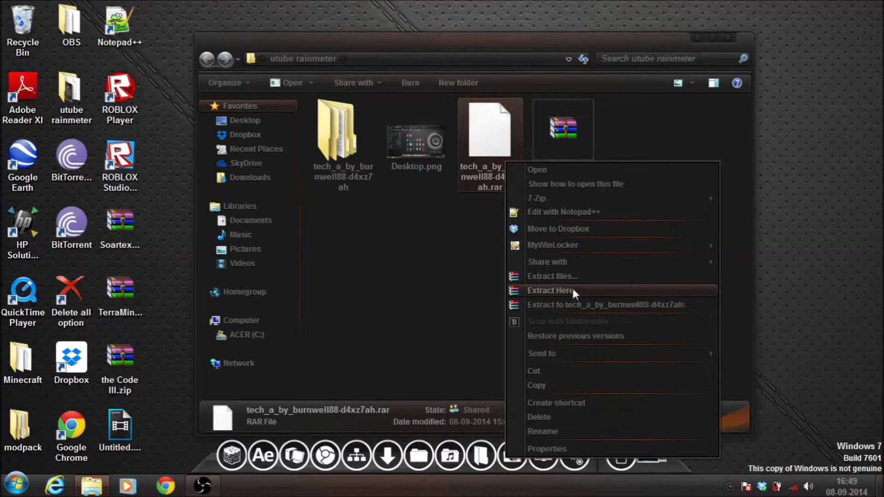
left_click(445, 258)
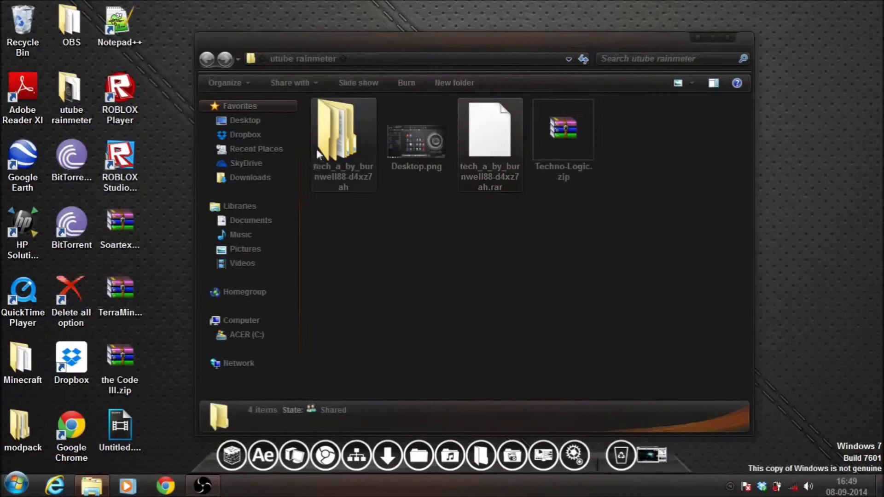
Open the extracted folder's SKIN subfolder and launch the TECH-A.rmskin installer
double_click(321, 152)
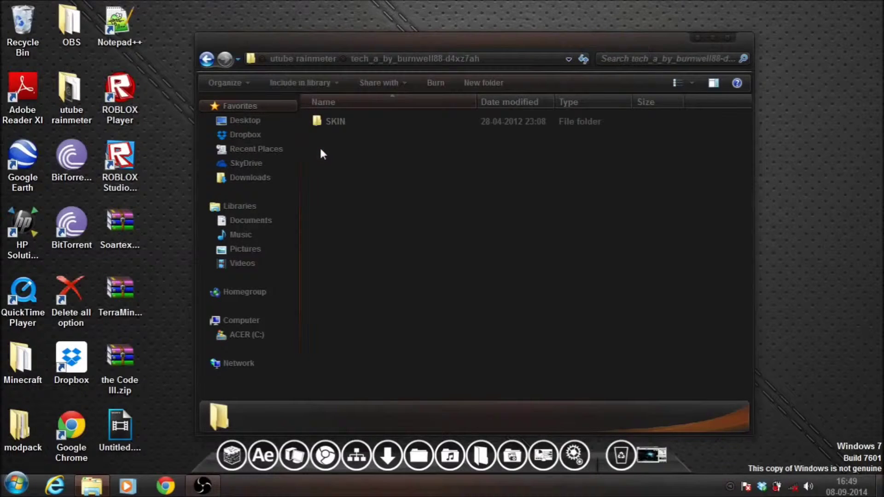
double_click(365, 116)
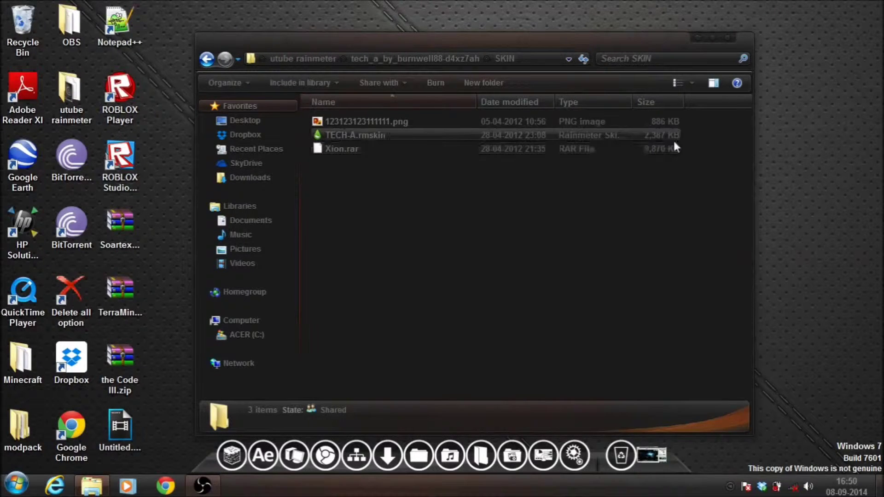
left_click(408, 142)
double_click(408, 139)
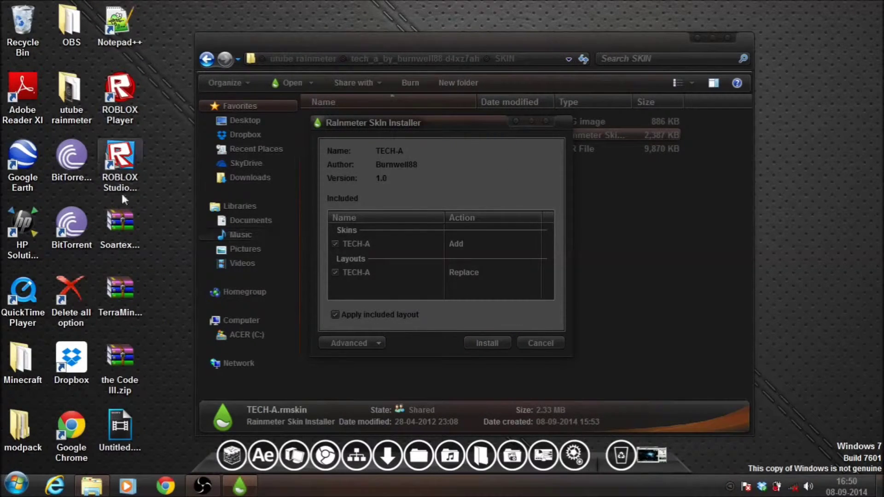
Install TECH-A.rmskin with its layout and close the SKIN folder window
left_click(496, 341)
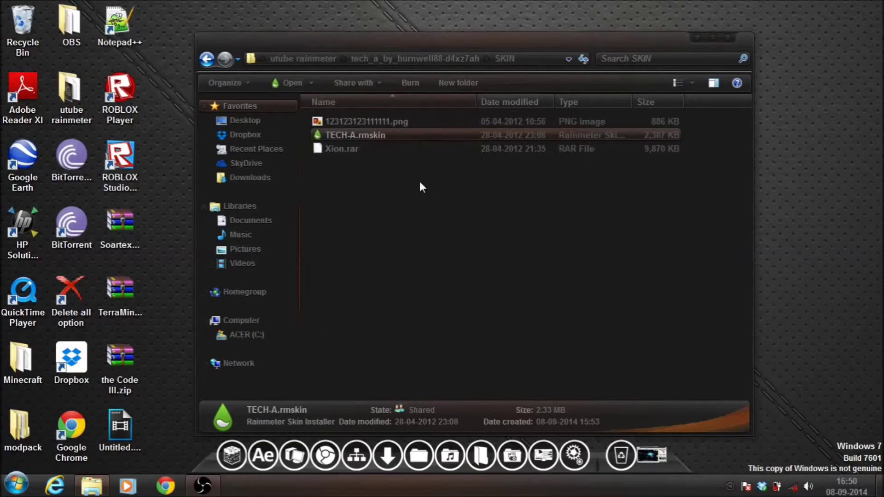
left_click(731, 36)
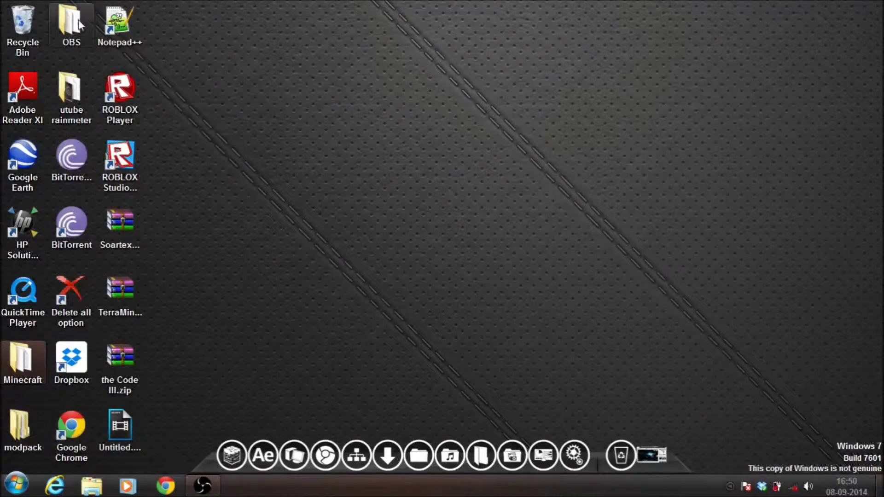
Extract Techno-Logic.zip with Extract Here inside the utube rainmeter folder
double_click(73, 104)
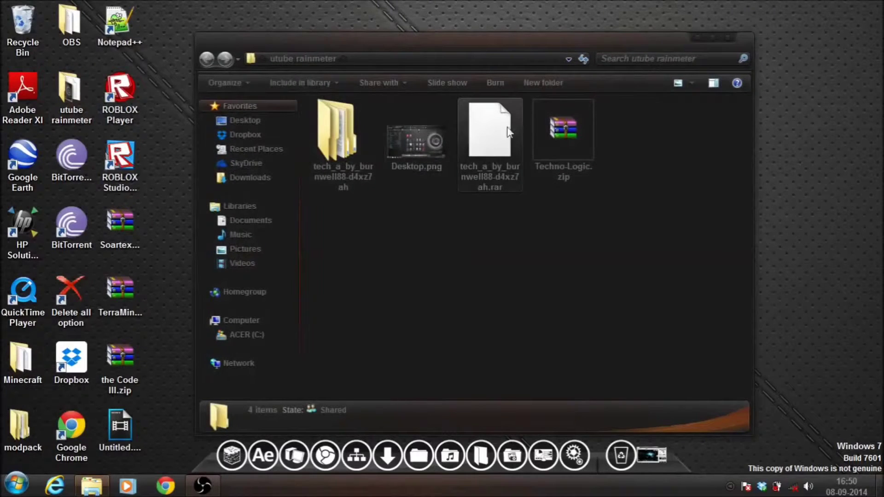
left_click(569, 132)
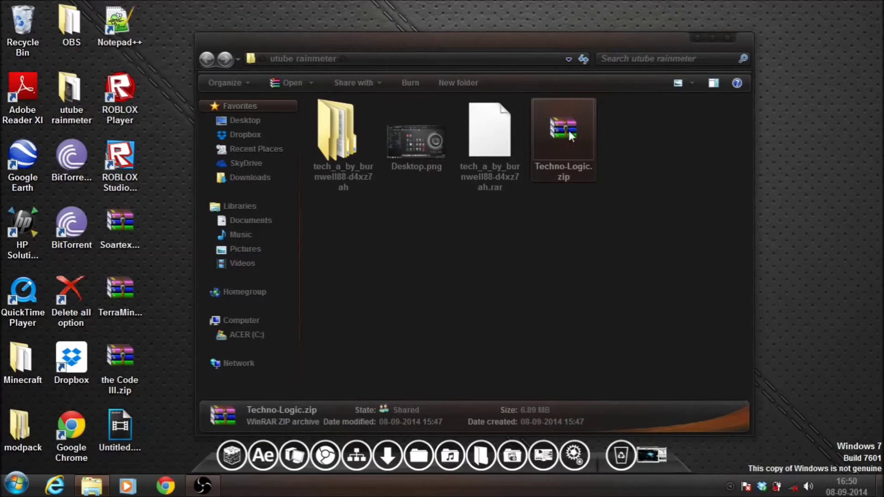
right_click(568, 131)
left_click(616, 182)
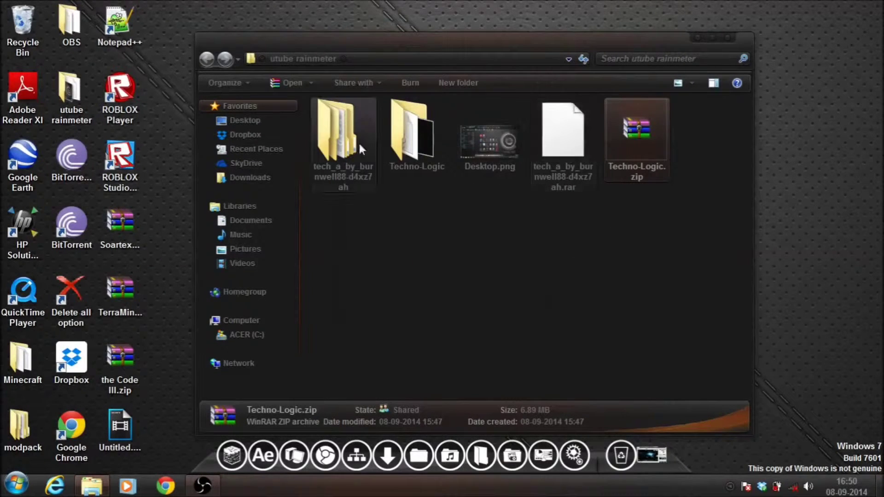
double_click(414, 136)
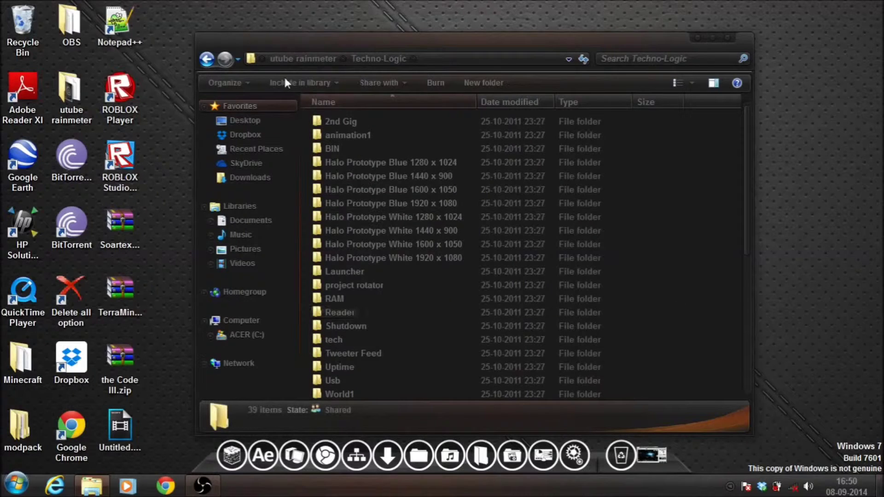
Delete the stray jZip shortcut to the Recycle Bin and open the Techno-Logic folder
left_click(207, 59)
left_click(467, 121)
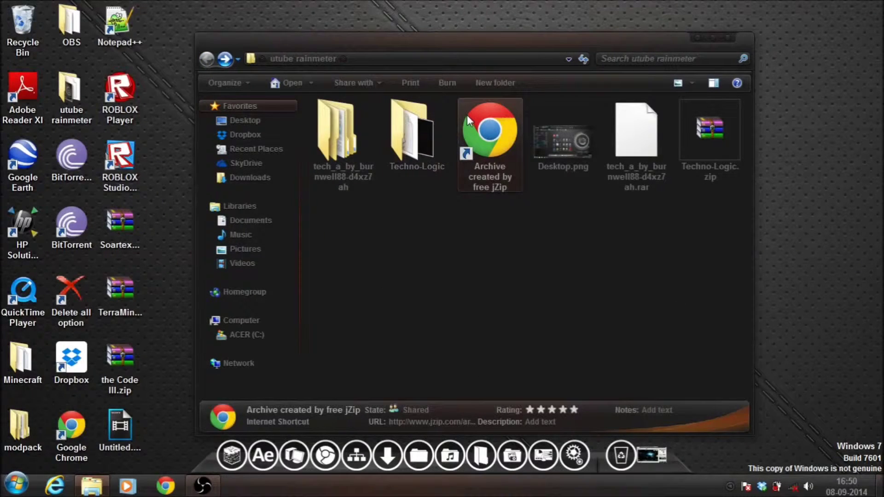
key("Delete")
left_click(506, 295)
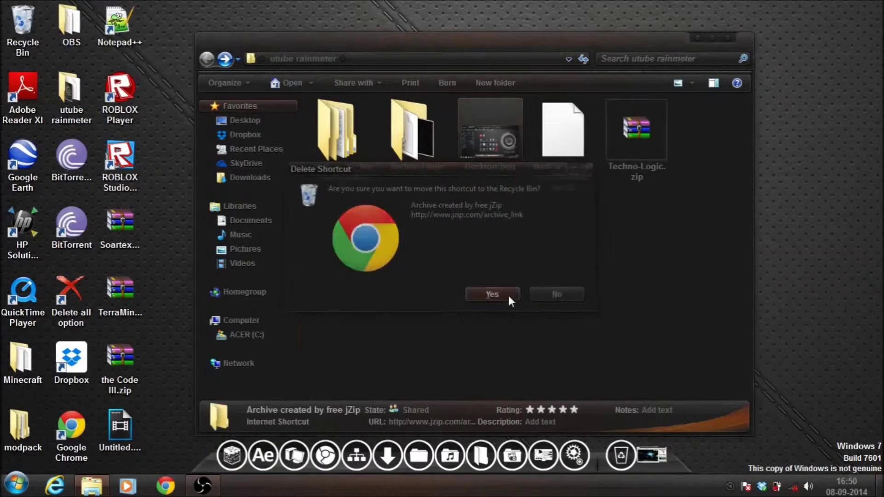
double_click(427, 145)
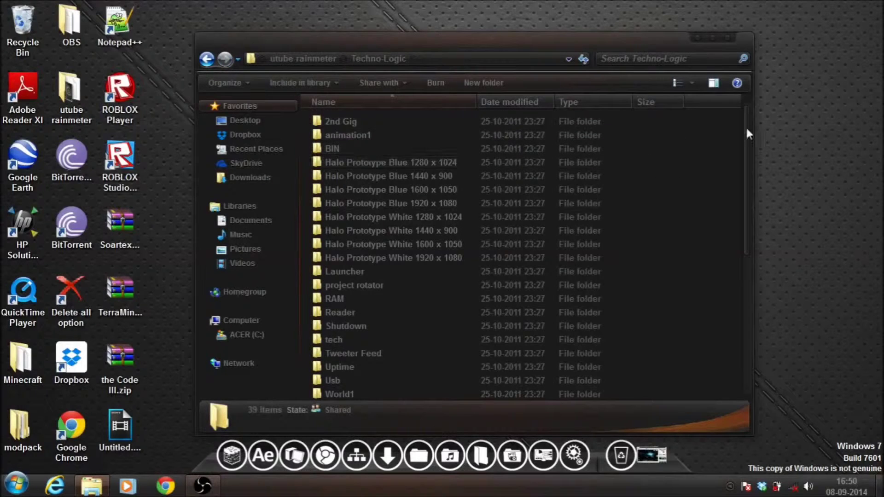
Preview the black wallpaper PNG, close it, then minimize and restore the Techno-Logic window
left_click_drag(748, 140, 751, 340)
left_click(495, 392)
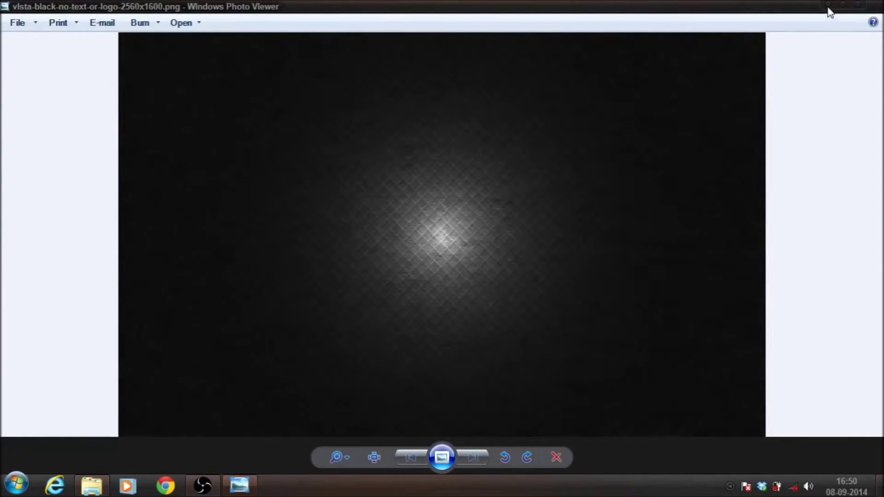
left_click(859, 5)
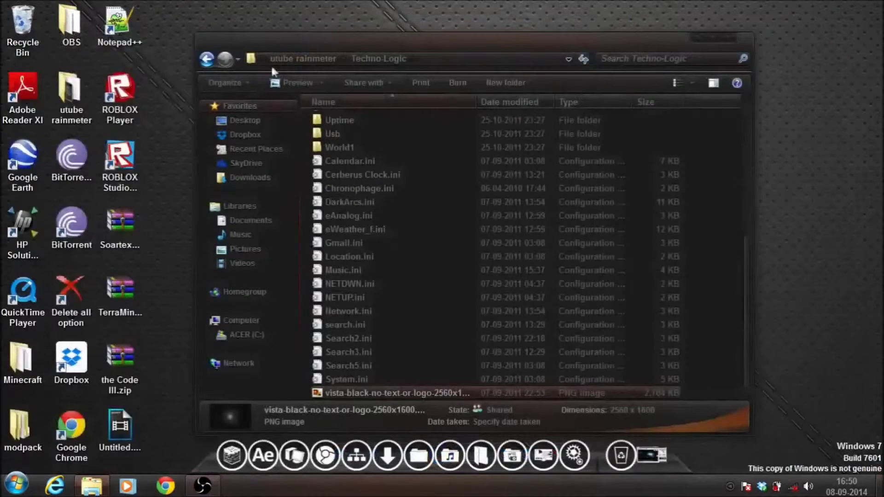
left_click(700, 37)
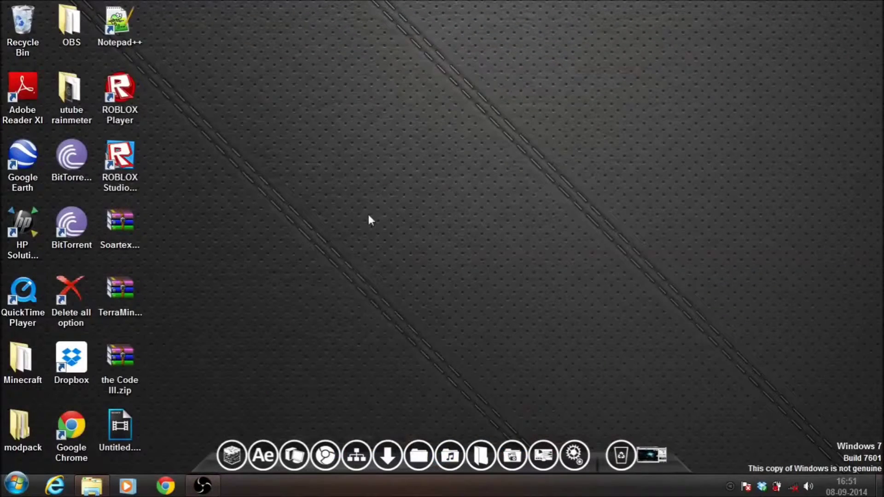
left_click(105, 476)
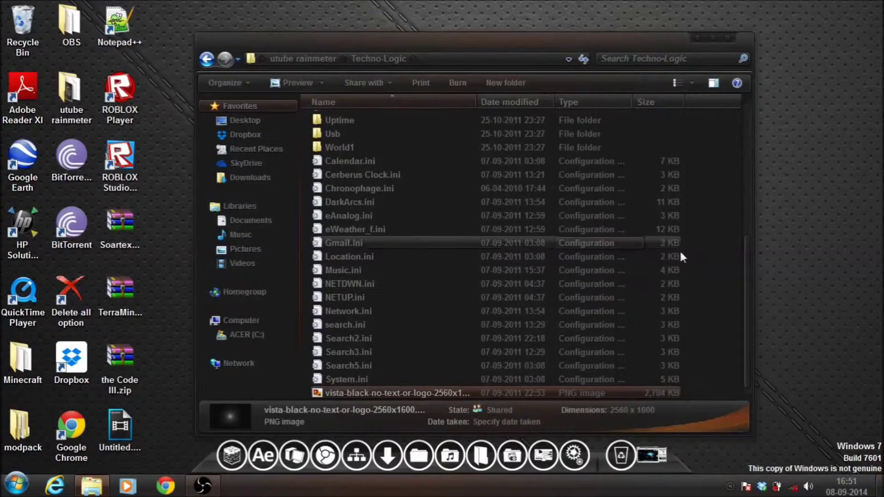
Browse Halo Prototype White 1280 x 1024 > Top, go back to utube rainmeter, and minimize
left_click_drag(746, 299, 746, 149)
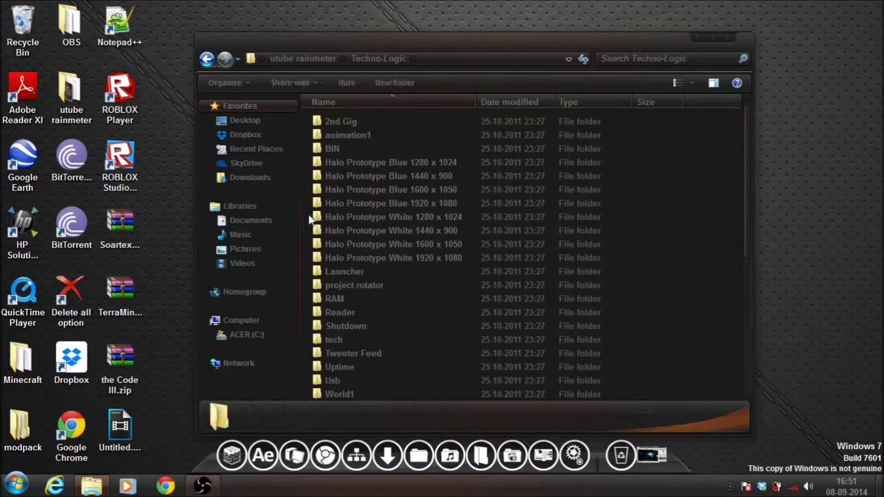
double_click(369, 216)
double_click(364, 164)
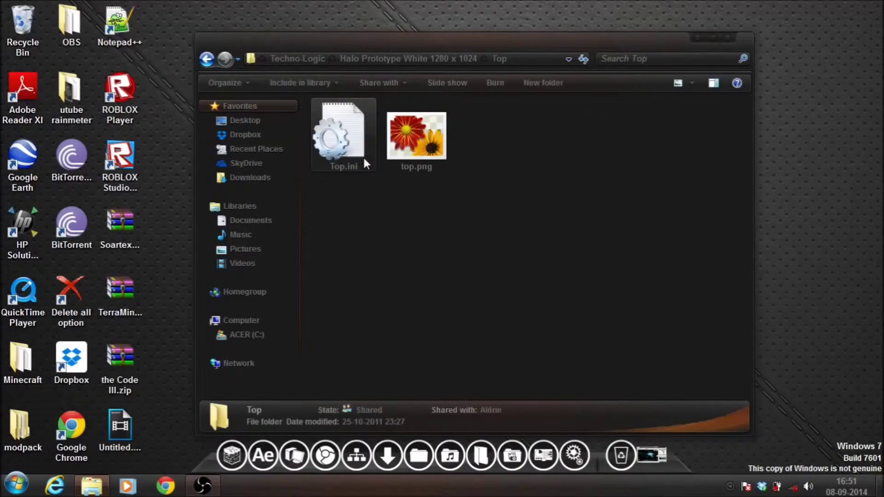
double_click(207, 59)
left_click(207, 59)
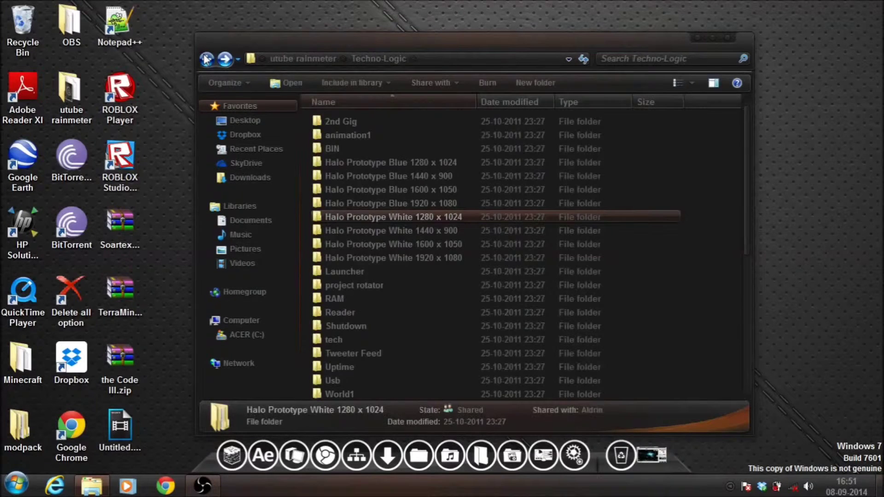
left_click(696, 38)
Exit Rainmeter from its system tray icon
left_click(729, 487)
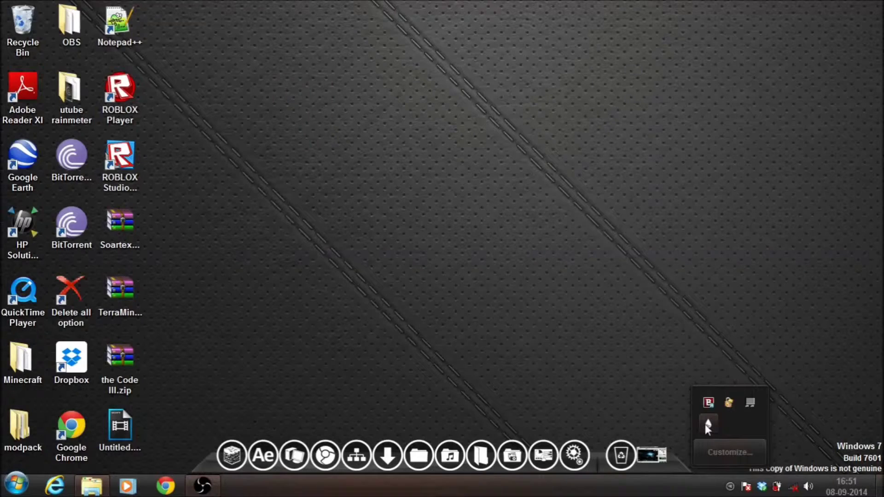
right_click(707, 424)
left_click(757, 413)
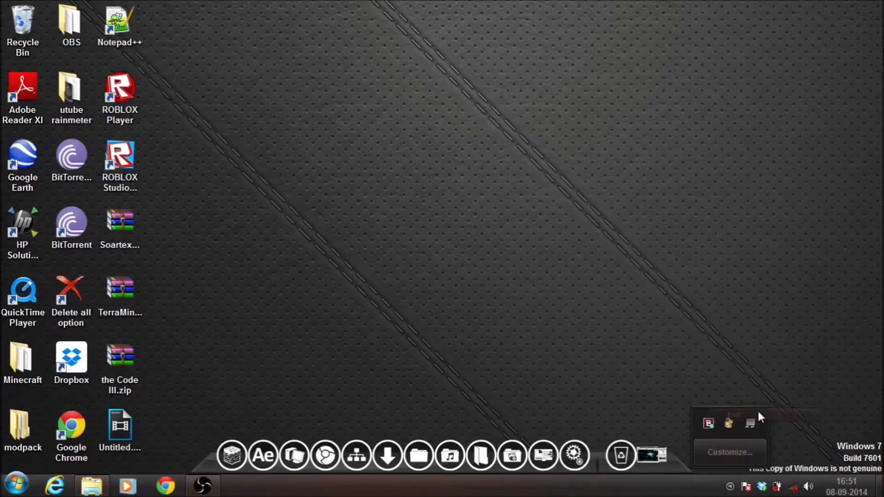
Open the Skins folder under My Documents > Rainmeter
left_click(16, 484)
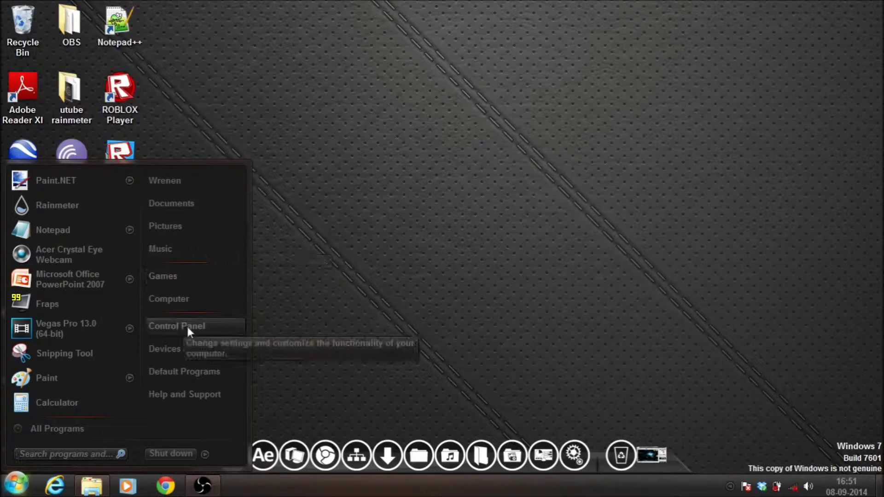
left_click(505, 269)
left_click(477, 457)
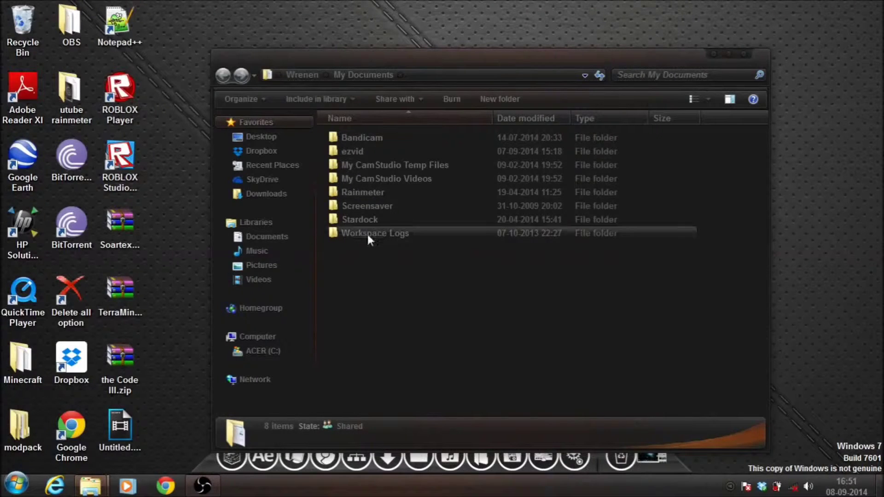
double_click(393, 195)
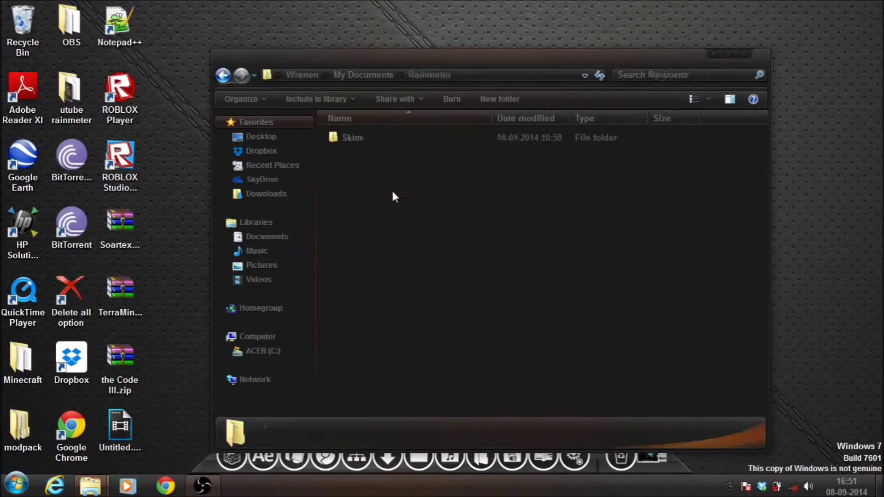
double_click(361, 138)
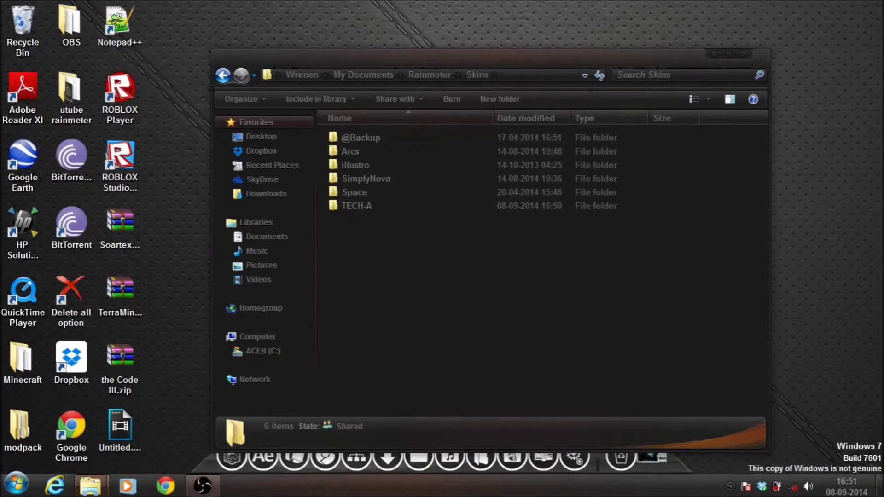
Drag the Techno-Logic folder into Skins, then close both folder windows
mouse_move(81, 491)
left_click(82, 419)
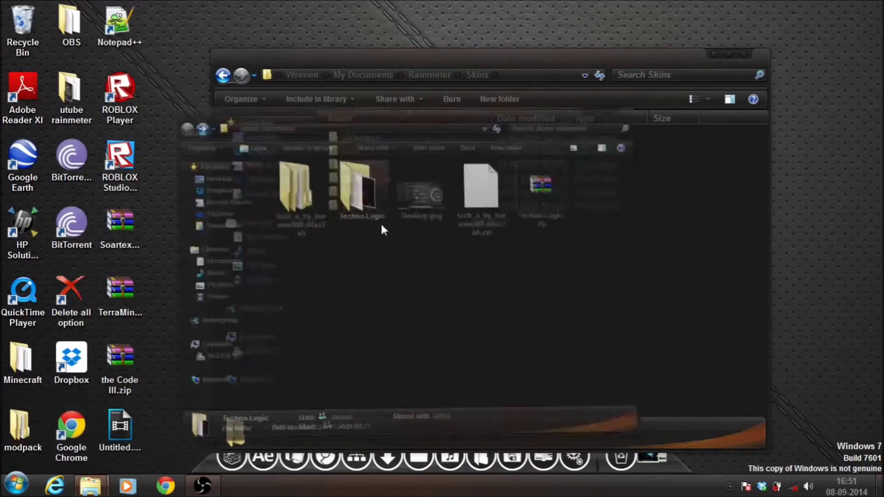
left_click_drag(401, 154, 761, 291)
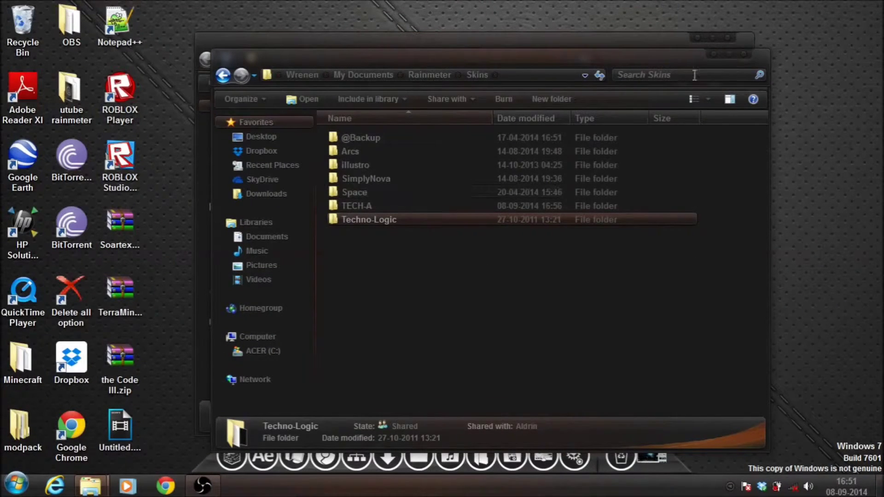
left_click(745, 54)
left_click(728, 37)
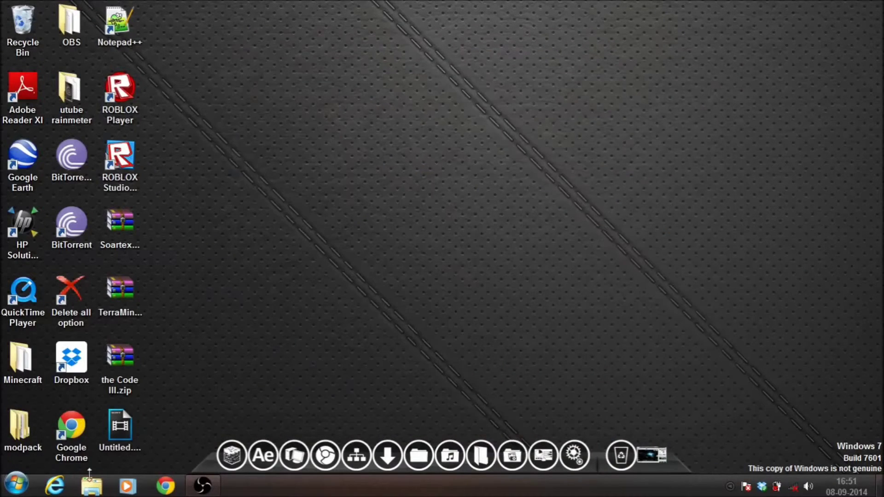
Search 'rain' in the Start menu and launch Rainmeter
left_click(16, 483)
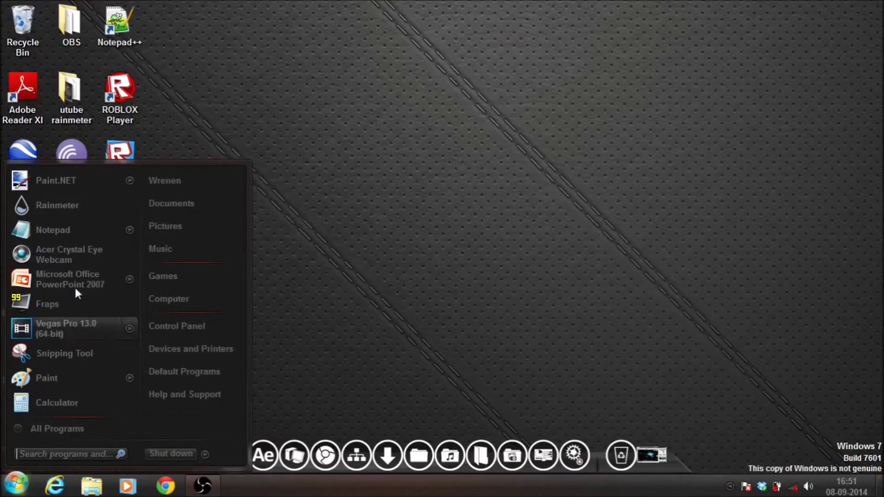
left_click(77, 156)
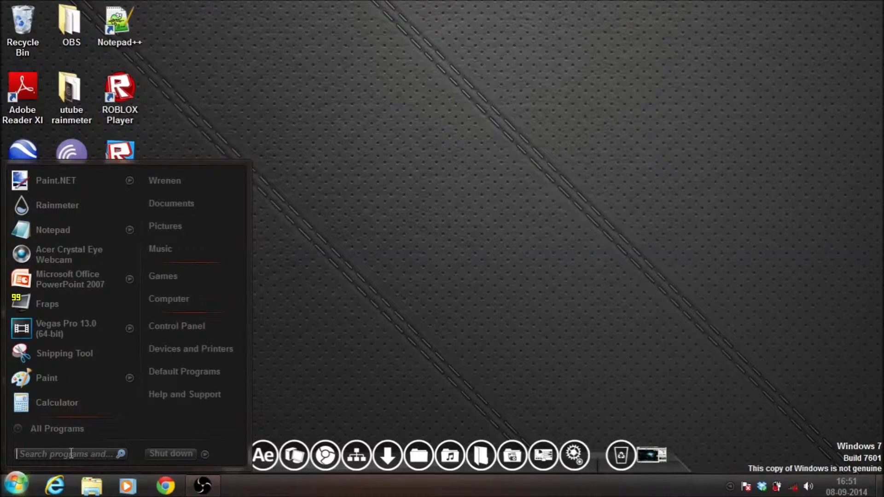
type("rain")
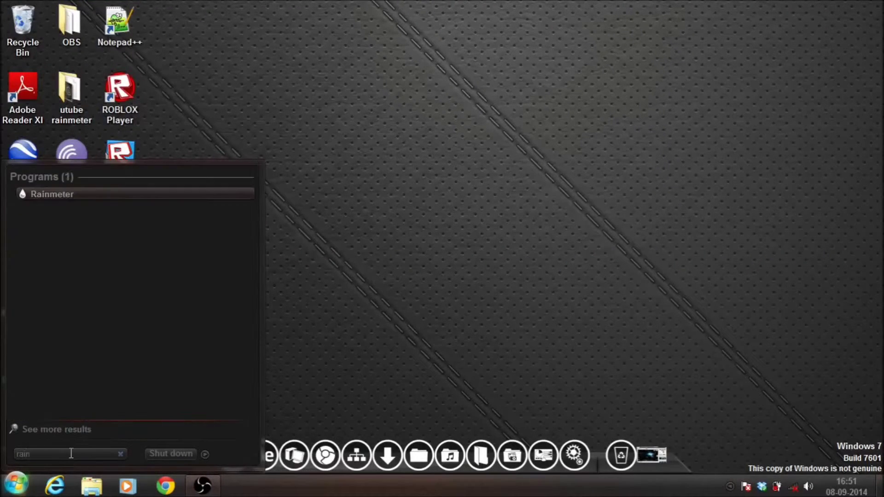
left_click(56, 194)
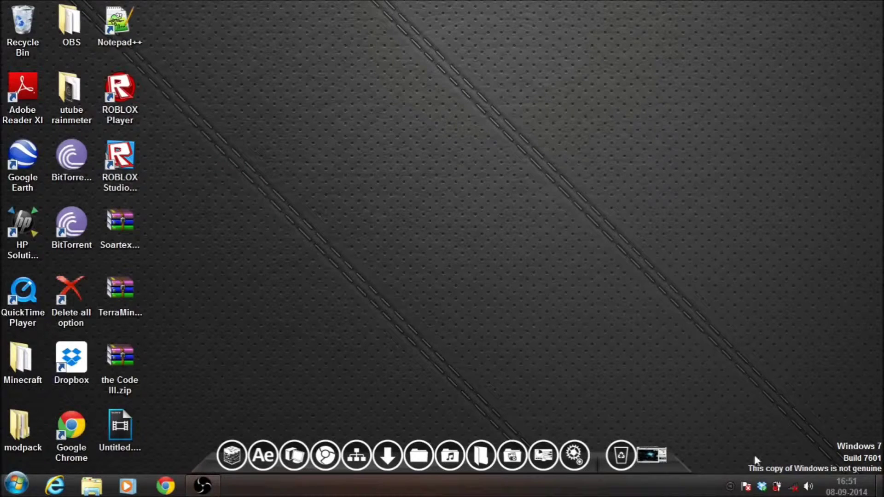
Open Manage Rainmeter from the tray icon and expand the Arcs skin folder
left_click(729, 486)
left_click(711, 428)
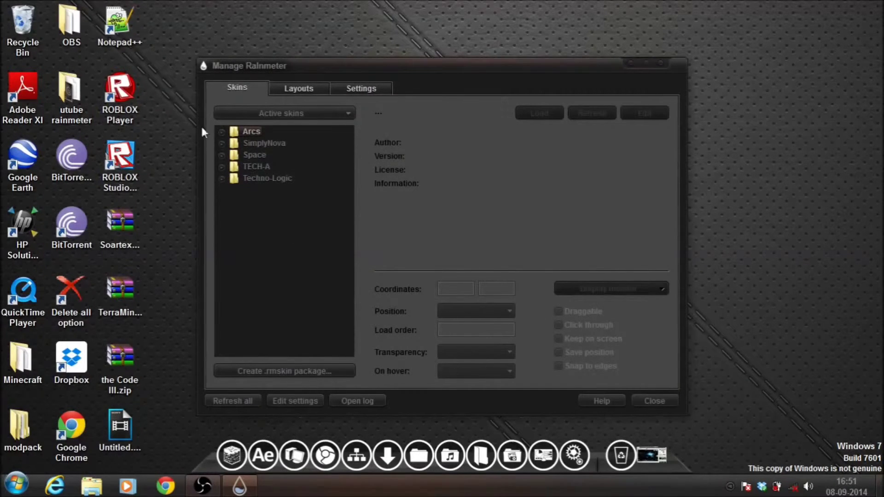
left_click(222, 132)
left_click(220, 132)
left_click(219, 132)
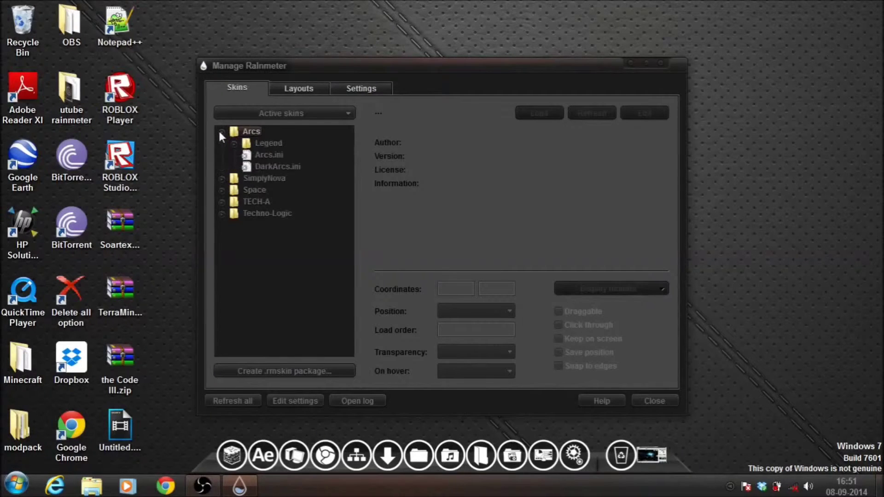
Close the skin manager and drag the first desktop icons toward the centre
left_click(220, 131)
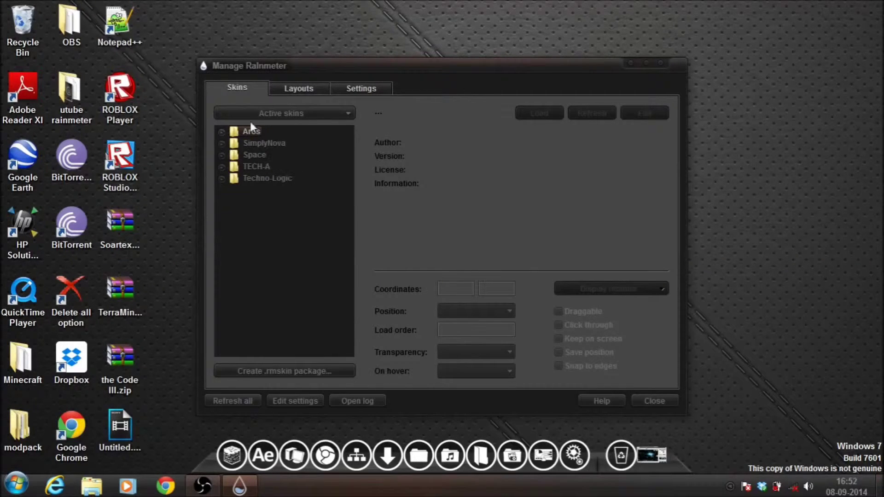
left_click(629, 63)
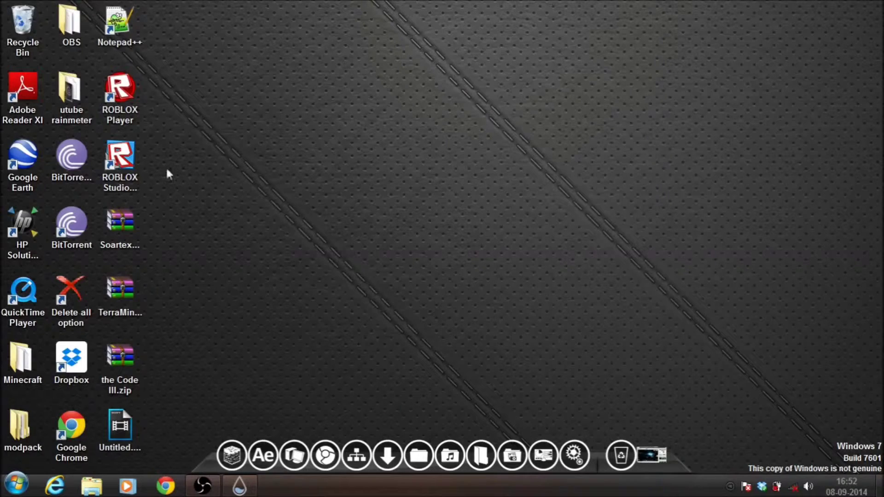
left_click_drag(4, 5, 266, 224)
left_click_drag(106, 30, 421, 229)
left_click_drag(5, 95, 137, 180)
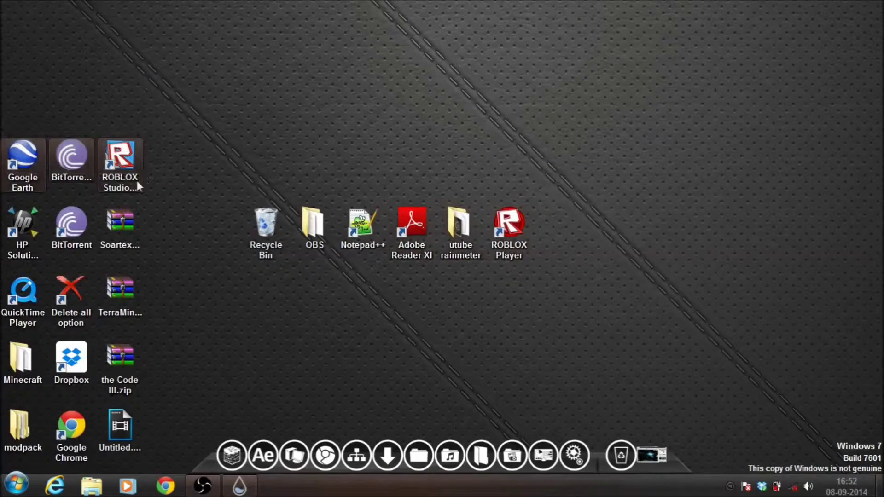
Turn on Auto arrange icons from the desktop's View menu
left_click(232, 122)
left_click(132, 143)
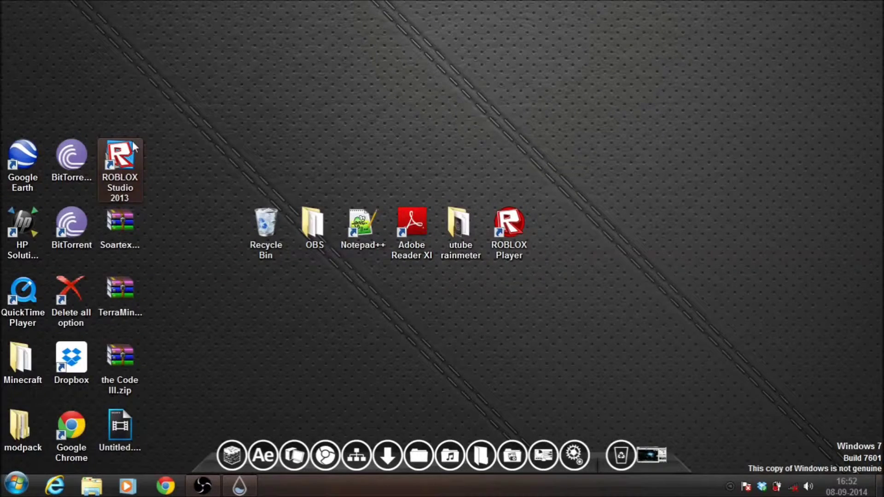
right_click(131, 141)
left_click(541, 45)
right_click(540, 46)
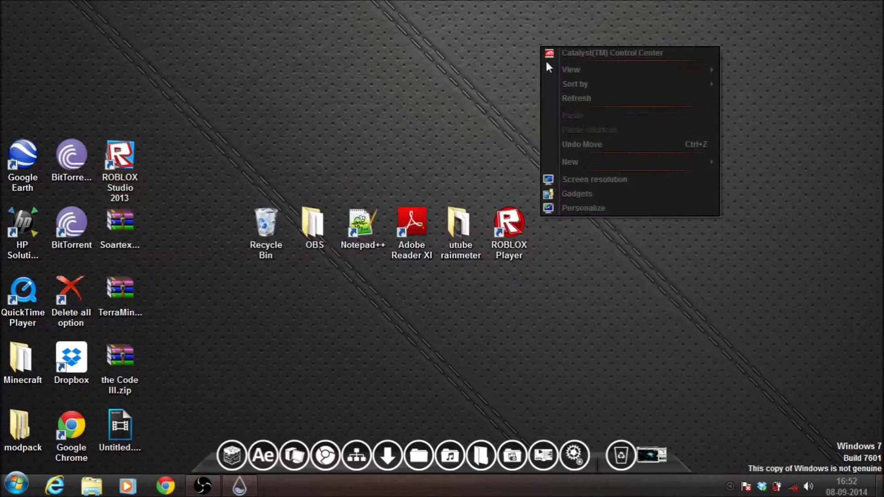
mouse_move(623, 69)
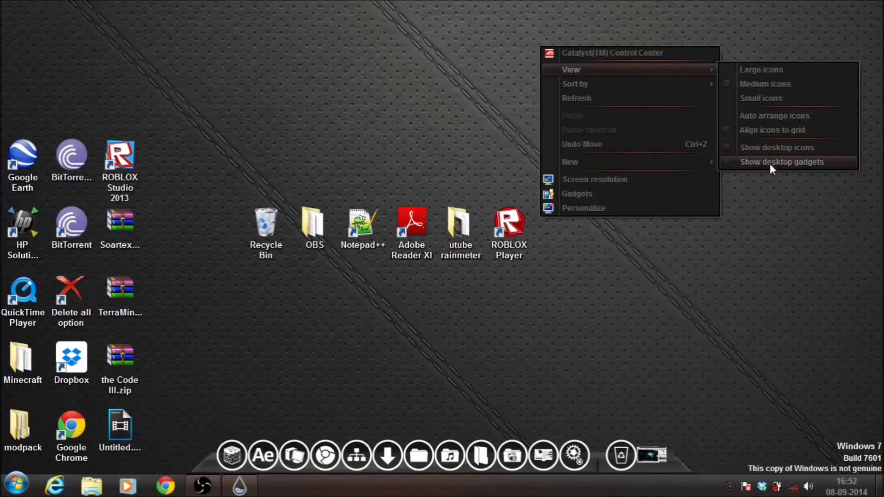
left_click(780, 117)
Try moving the ROBLOX Player icon, then toggle Auto arrange icons again
right_click(482, 88)
left_click(277, 92)
left_click_drag(134, 86, 497, 138)
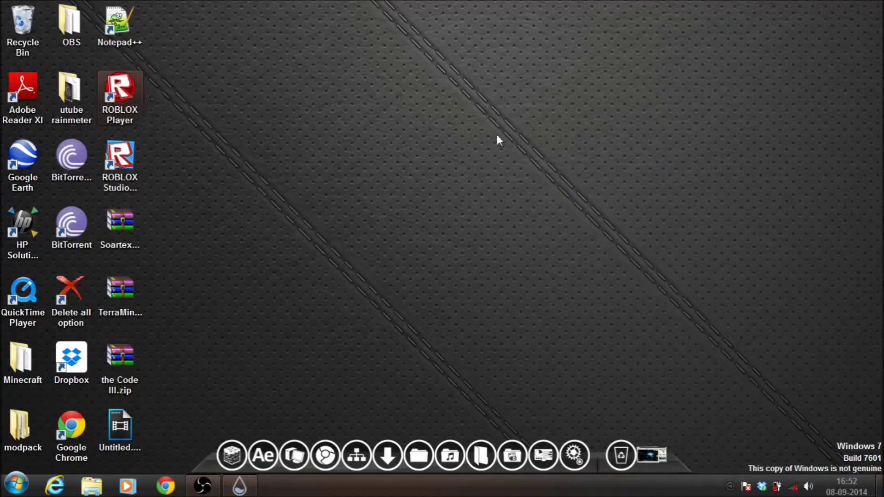
right_click(421, 101)
mouse_move(492, 122)
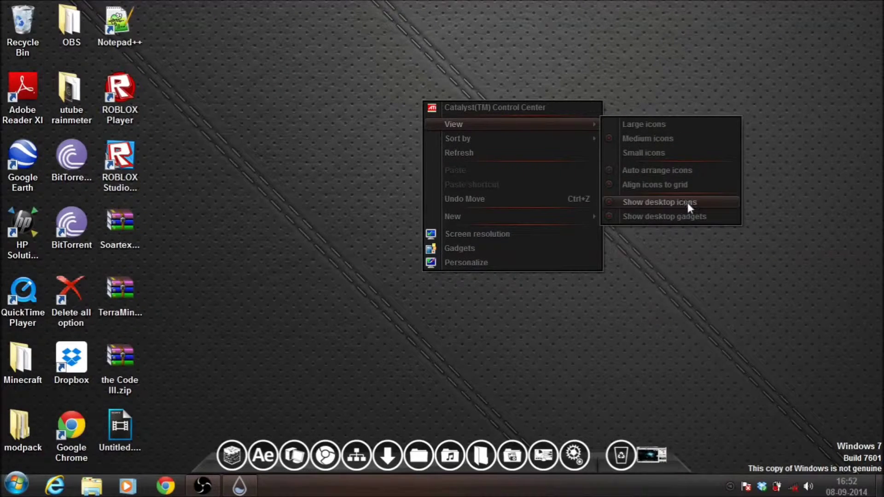
left_click(683, 172)
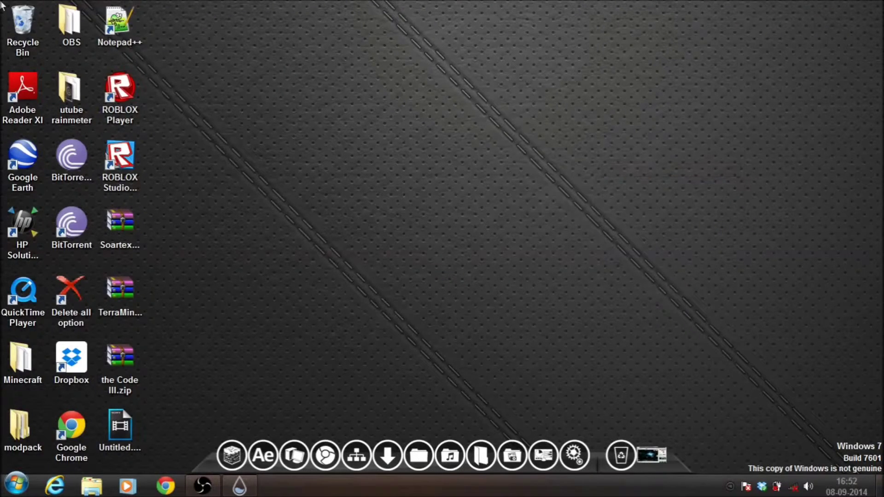
Move the Recycle Bin, Adobe, ROBLOX, Google Earth, HP and Soartex icon rows to the centre
left_click_drag(53, 23, 347, 229)
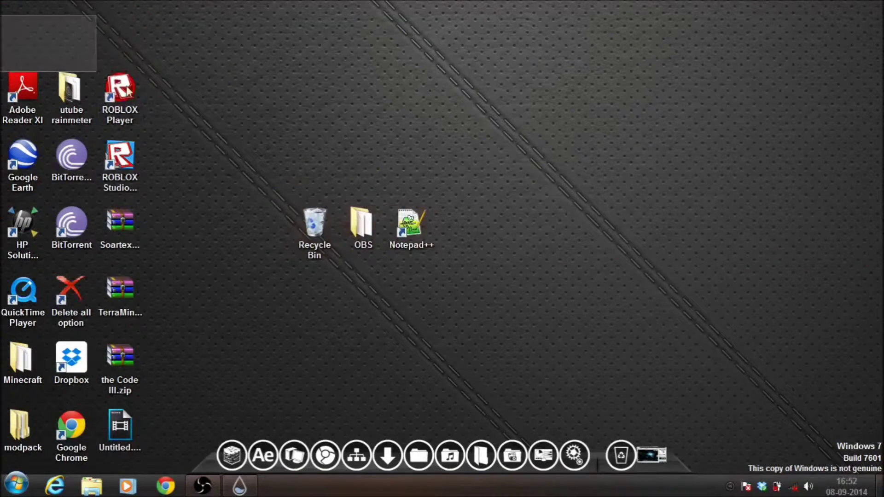
left_click_drag(7, 24, 140, 122)
left_click_drag(50, 92, 484, 227)
left_click_drag(4, 45, 144, 190)
left_click_drag(50, 160, 346, 288)
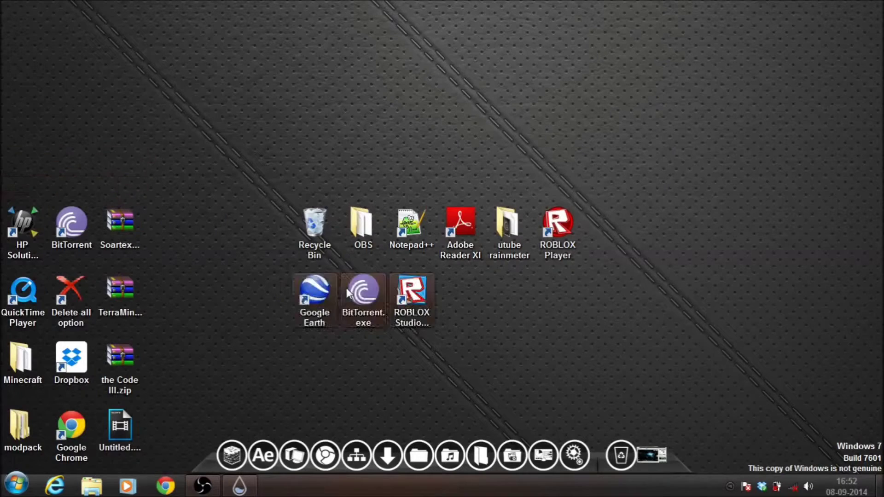
left_click_drag(11, 68, 129, 245)
left_click_drag(21, 230, 460, 291)
Turn Show desktop icons off and back on via the desktop's View menu
right_click(293, 98)
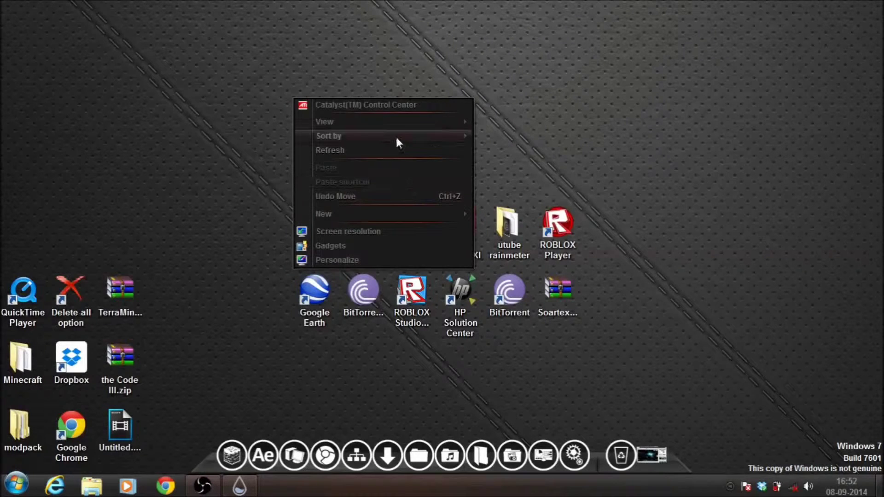
mouse_move(396, 124)
left_click(508, 199)
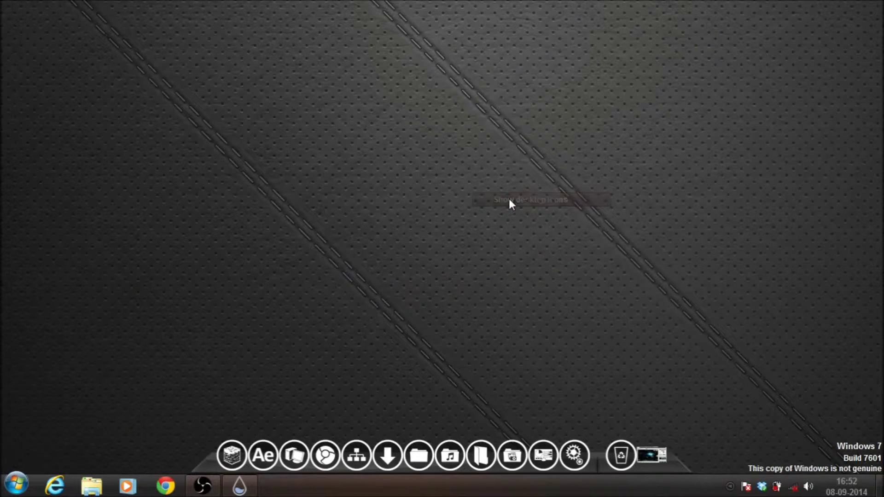
right_click(481, 210)
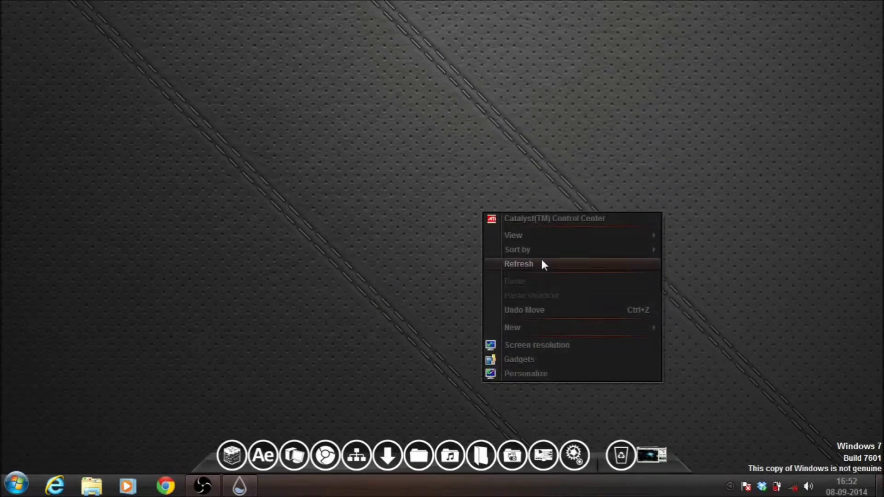
mouse_move(540, 234)
left_click(704, 312)
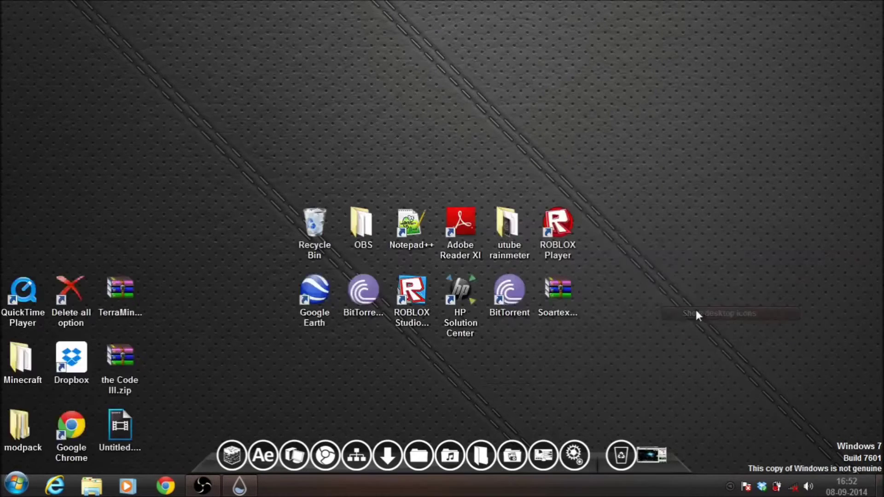
Move QuickTime, TerraMin, Minecraft, Dropbox, modpack, Chrome and Untitled icons into the centre group
left_click_drag(2, 276, 300, 352)
left_click_drag(1, 214, 110, 350)
left_click_drag(42, 354, 480, 354)
left_click_drag(2, 365, 105, 456)
left_click_drag(23, 428, 318, 171)
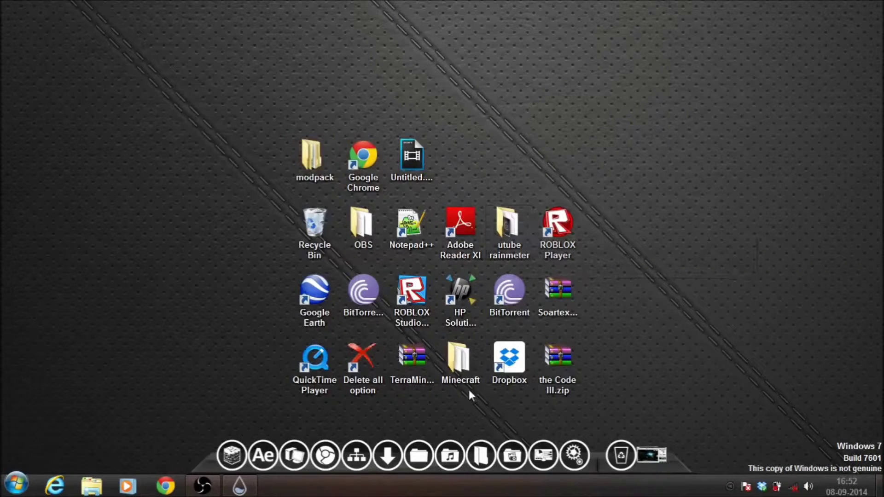
left_click(239, 485)
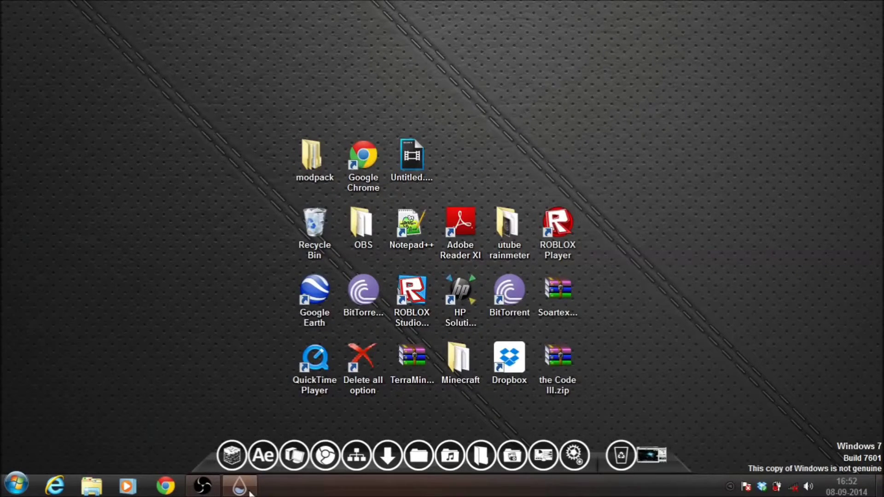
Load the Arcs.ini clock skin from the Arcs folder and close the manager
left_click(220, 132)
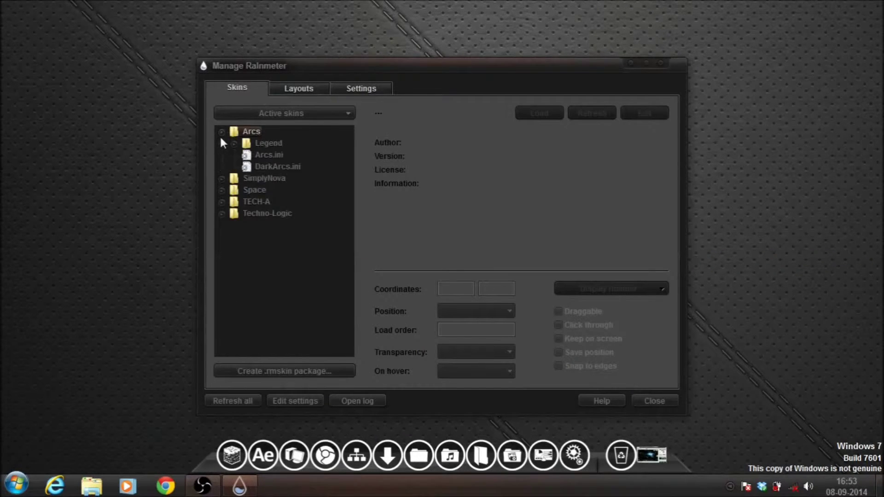
left_click(269, 155)
left_click(539, 114)
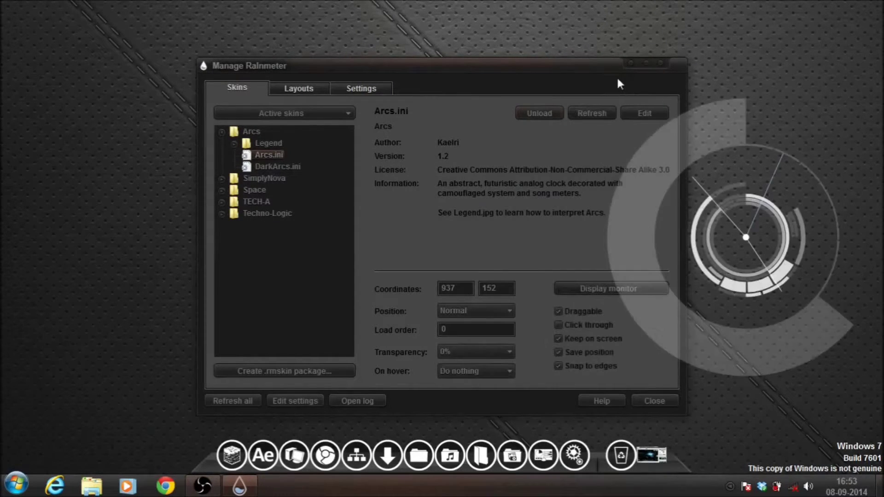
left_click(629, 62)
Drag the Arcs clock to the right side of the desktop and nudge it up
left_click_drag(664, 178, 6, 19)
left_click_drag(37, 73, 675, 186)
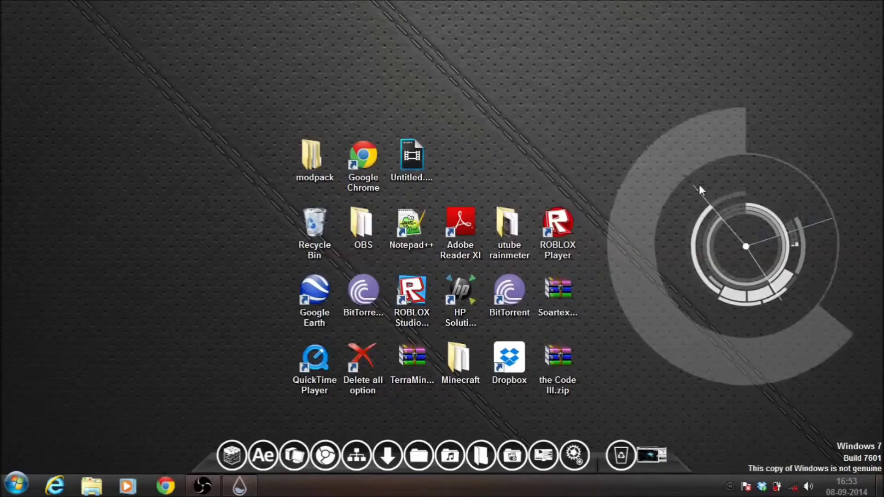
left_click_drag(729, 213, 729, 201)
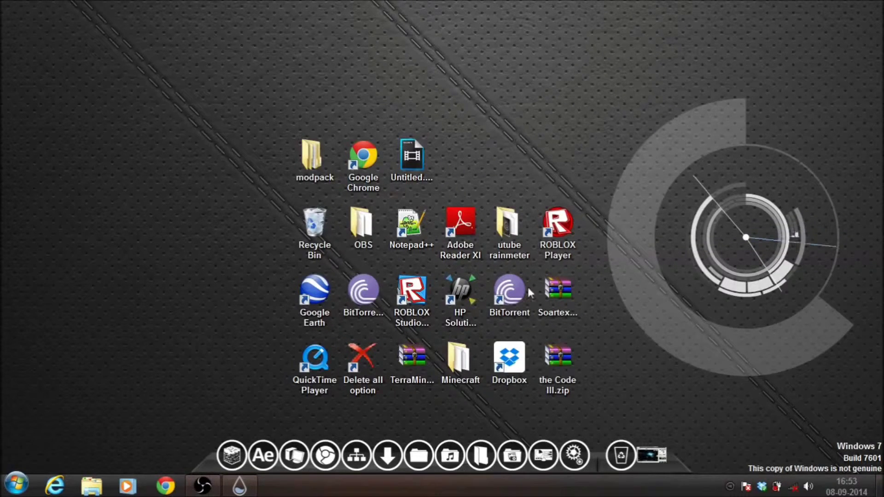
left_click(238, 487)
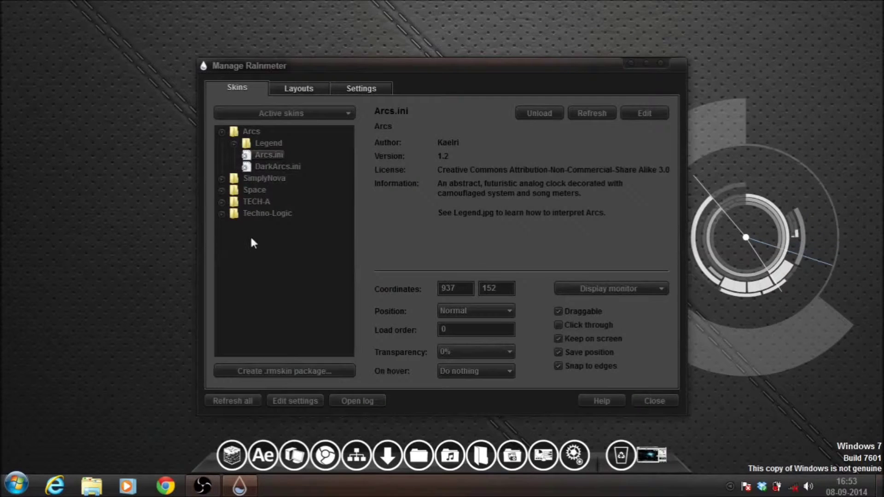
Expand SimplyNova and its Bar Horizontal folder, glance at settings, then close the manager
left_click(235, 143)
left_click(235, 143)
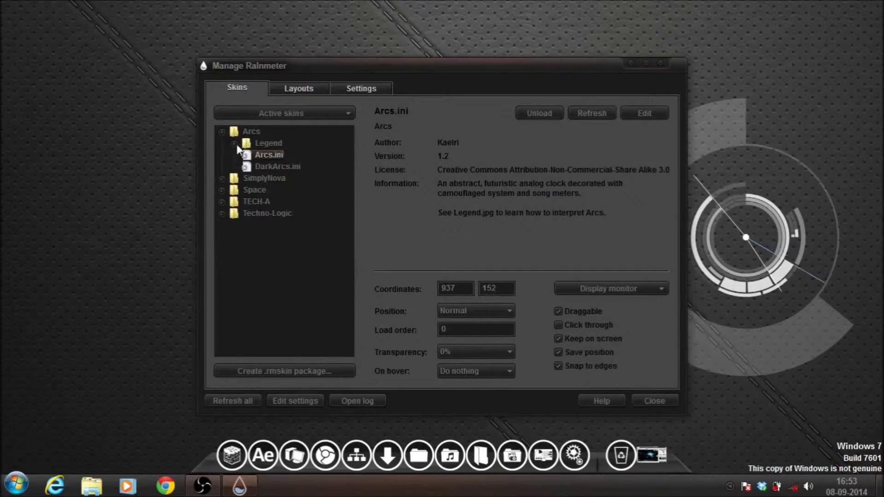
left_click(221, 132)
left_click(221, 143)
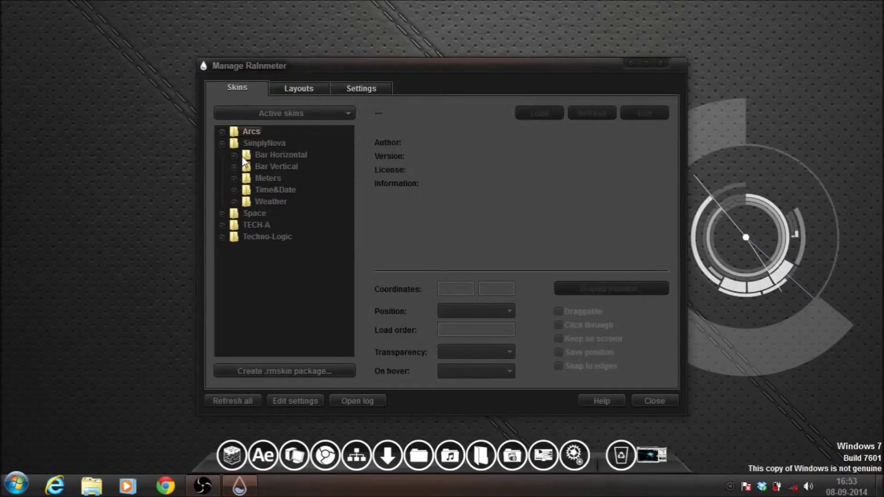
left_click(234, 155)
left_click(342, 84)
left_click(223, 95)
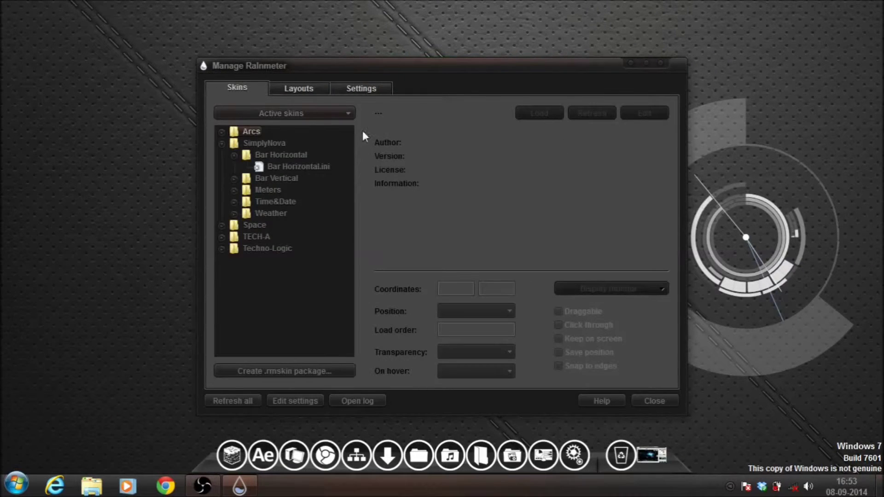
left_click(357, 86)
left_click(230, 86)
left_click(631, 61)
Unload the Arcs clock via its right-click menu and reopen the skin manager
right_click(641, 209)
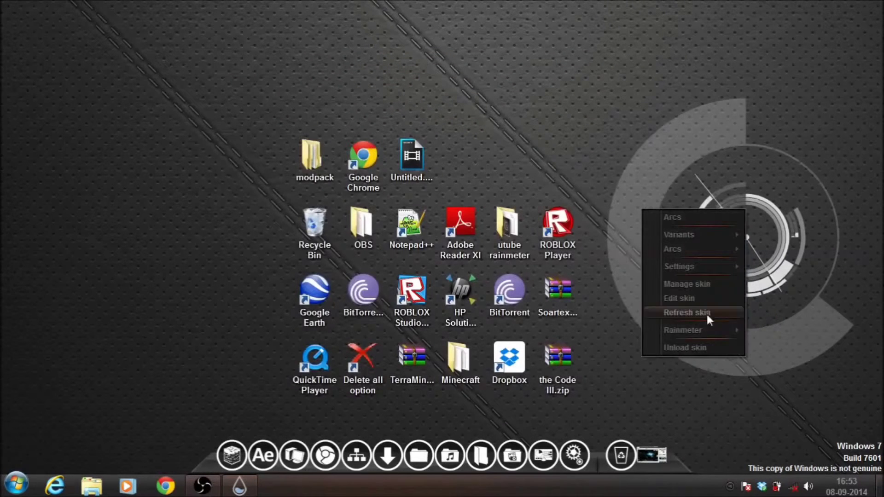
left_click(692, 349)
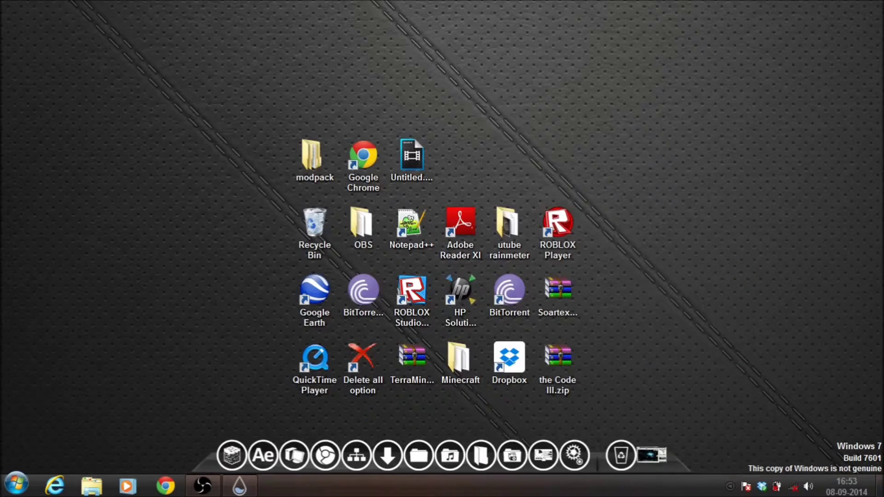
left_click(239, 485)
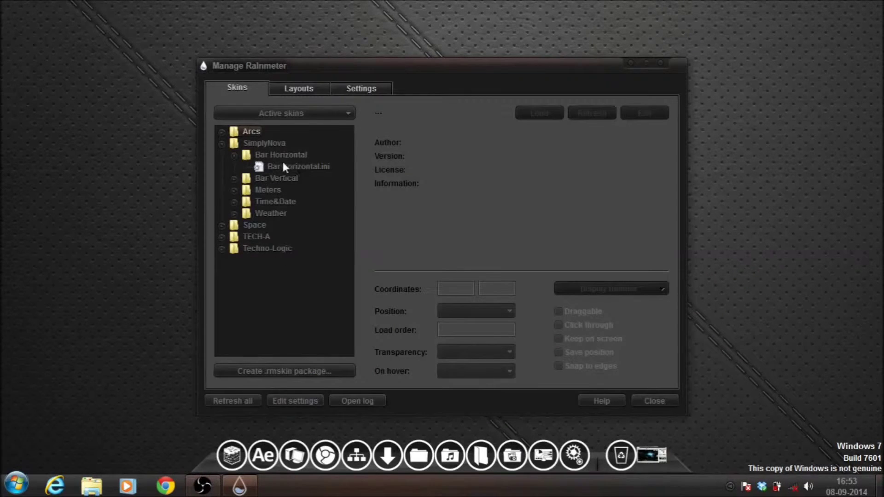
Reload the Arcs.ini clock and load SimplyNova's Bar Horizontal.ini top bar
left_click(221, 132)
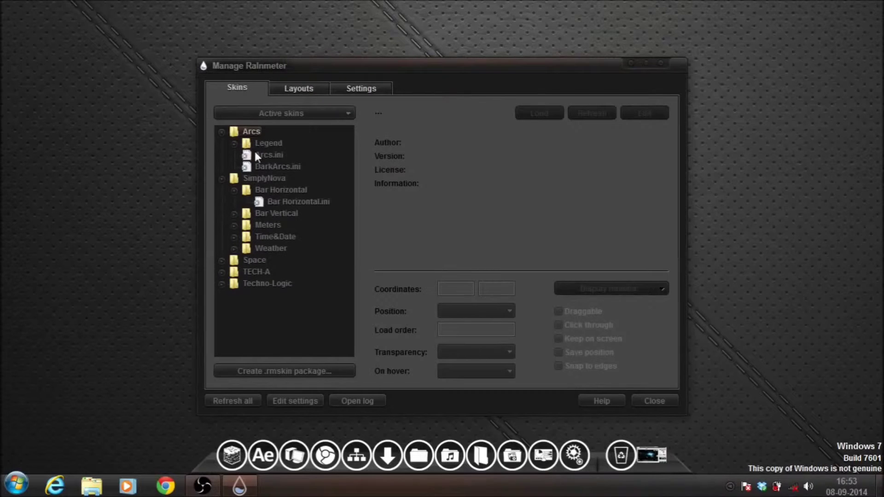
left_click(258, 157)
double_click(258, 156)
left_click(221, 133)
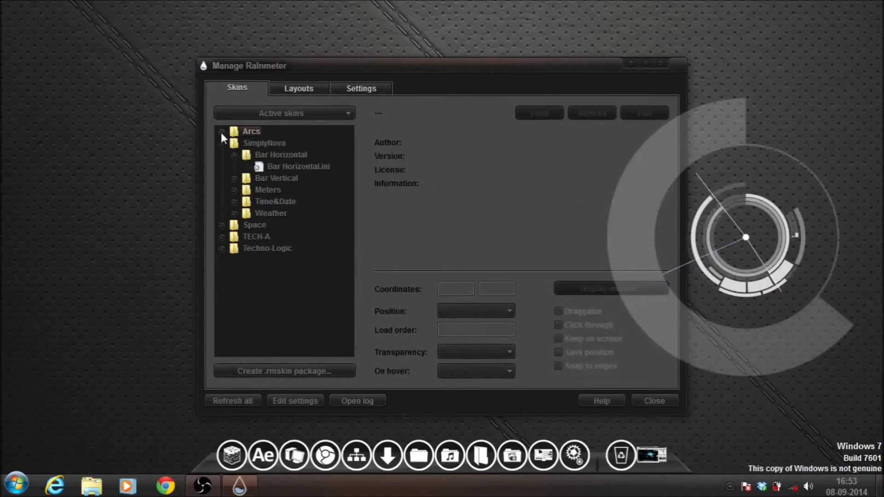
double_click(288, 166)
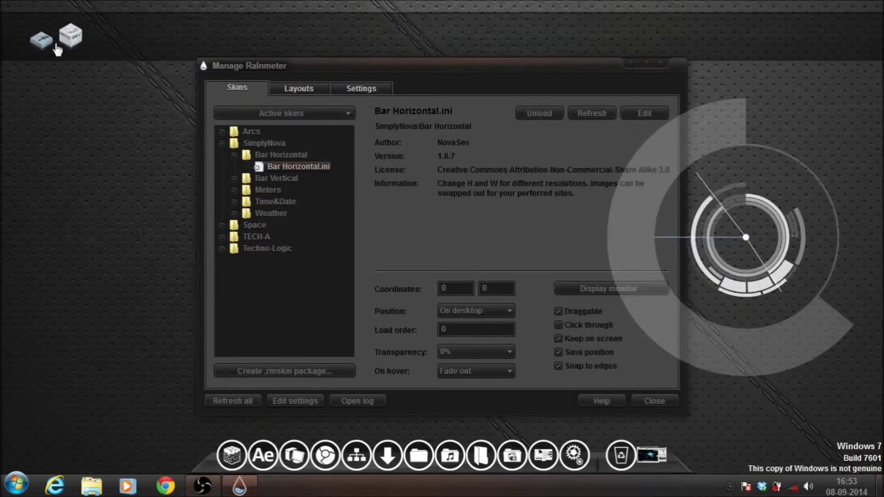
Load the Drives meter from SimplyNova's Meters > Disks > Disks.ini
left_click(234, 156)
left_click(234, 166)
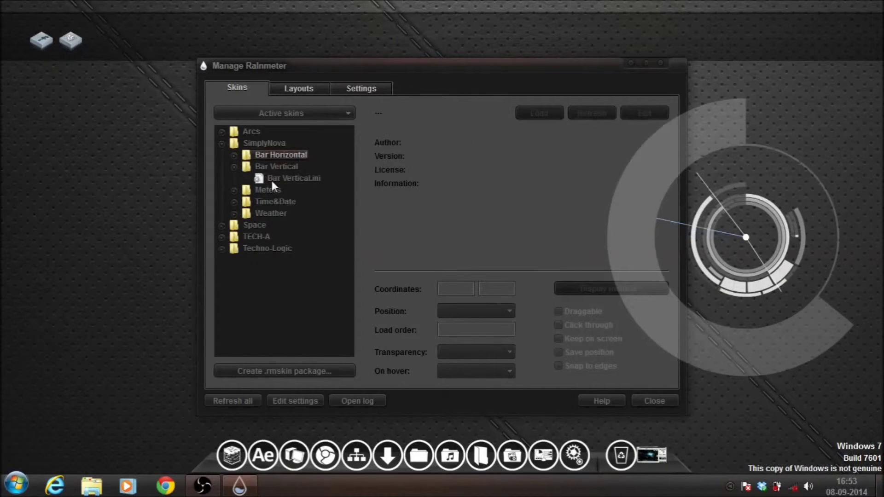
left_click(271, 178)
left_click(234, 167)
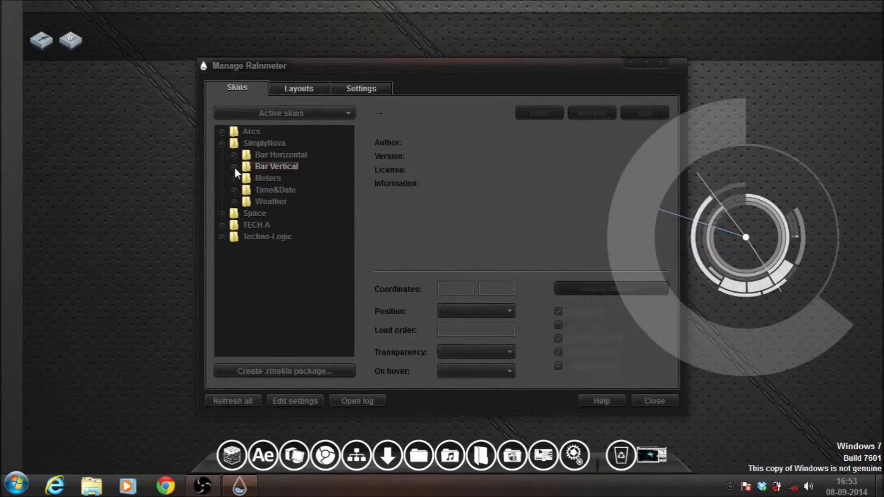
left_click(233, 178)
left_click(271, 190)
left_click(247, 190)
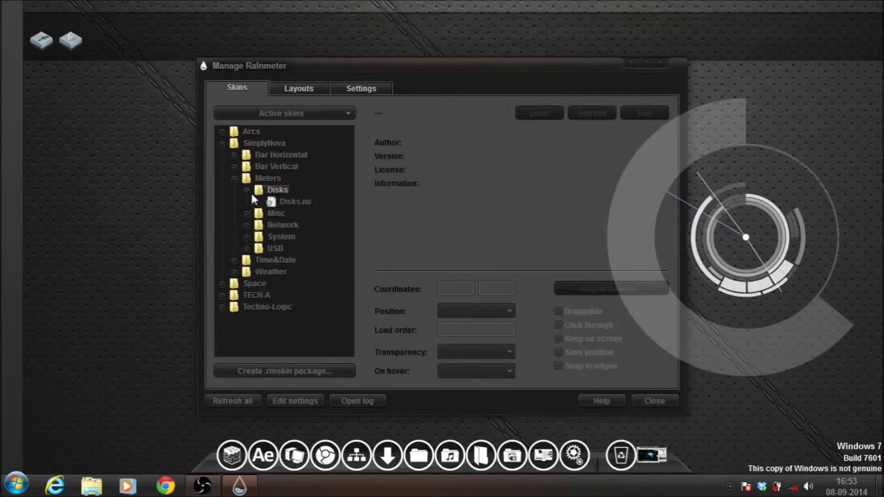
left_click(289, 202)
double_click(286, 202)
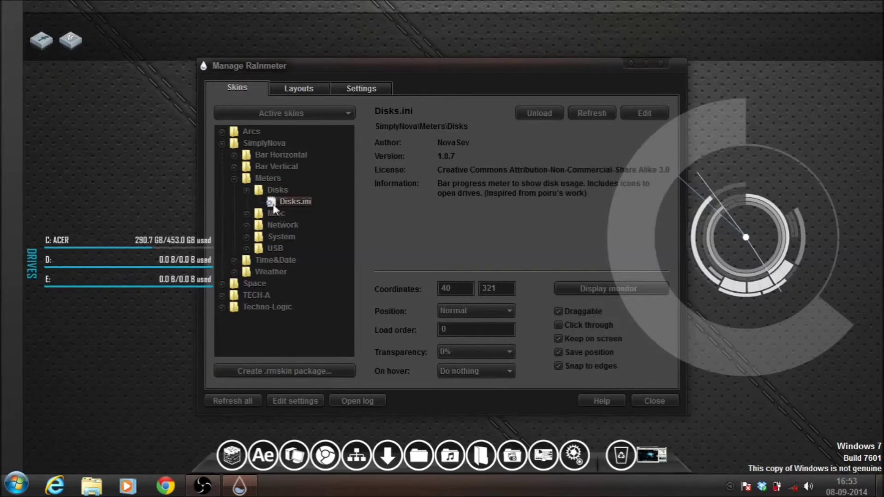
Load the Misc meter from Meters > Misc > Misc.ini
left_click(248, 191)
left_click(246, 202)
left_click(276, 213)
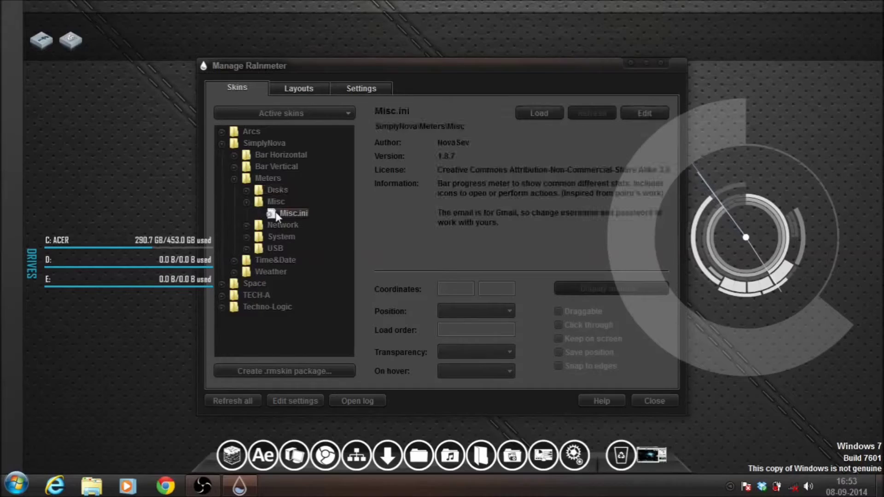
double_click(280, 215)
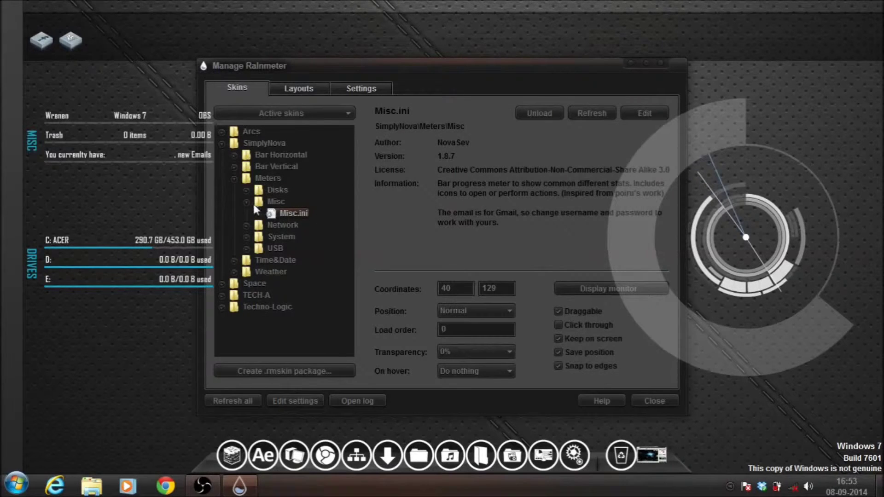